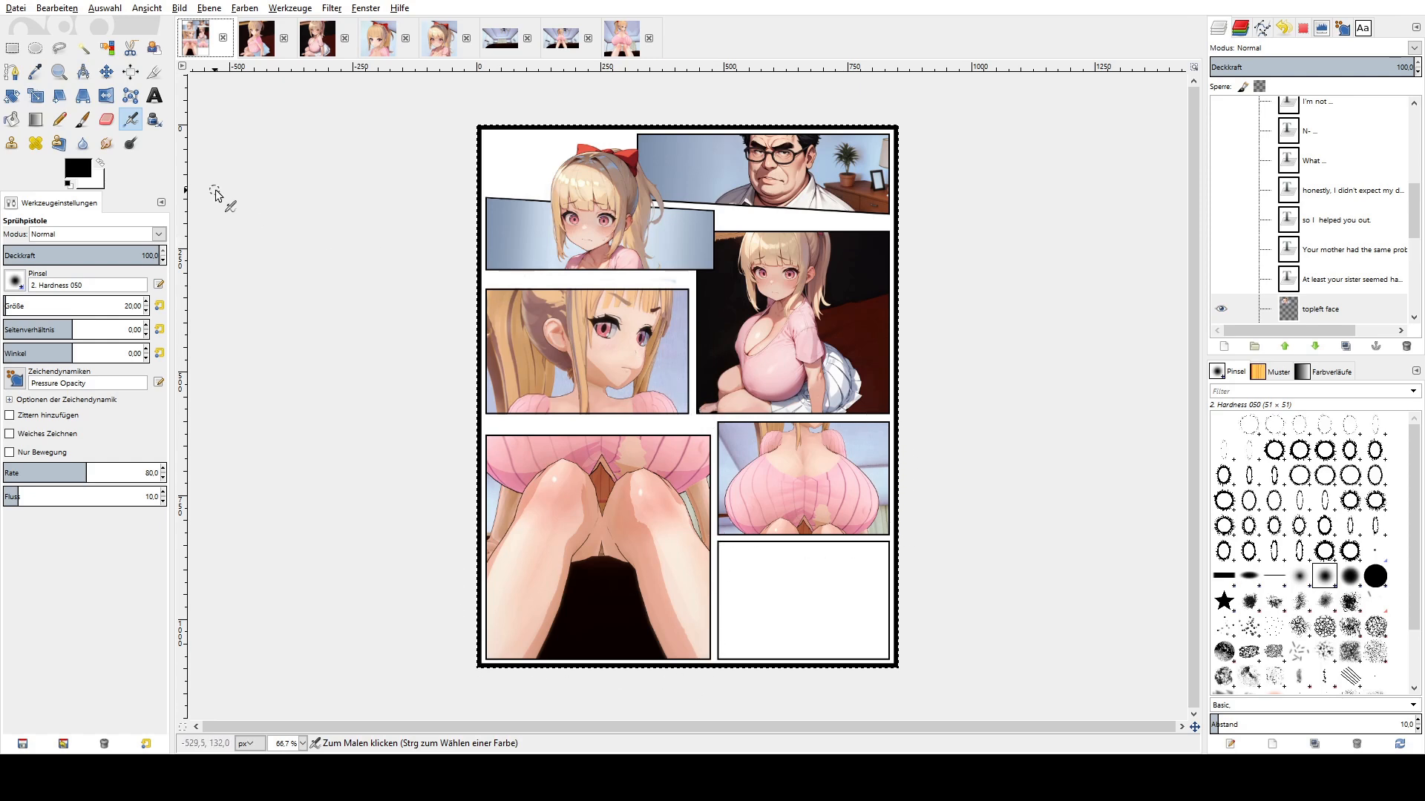
- Compare the sitting girl's raw 3D render with its reworked version, then return to the comic page
click(256, 41)
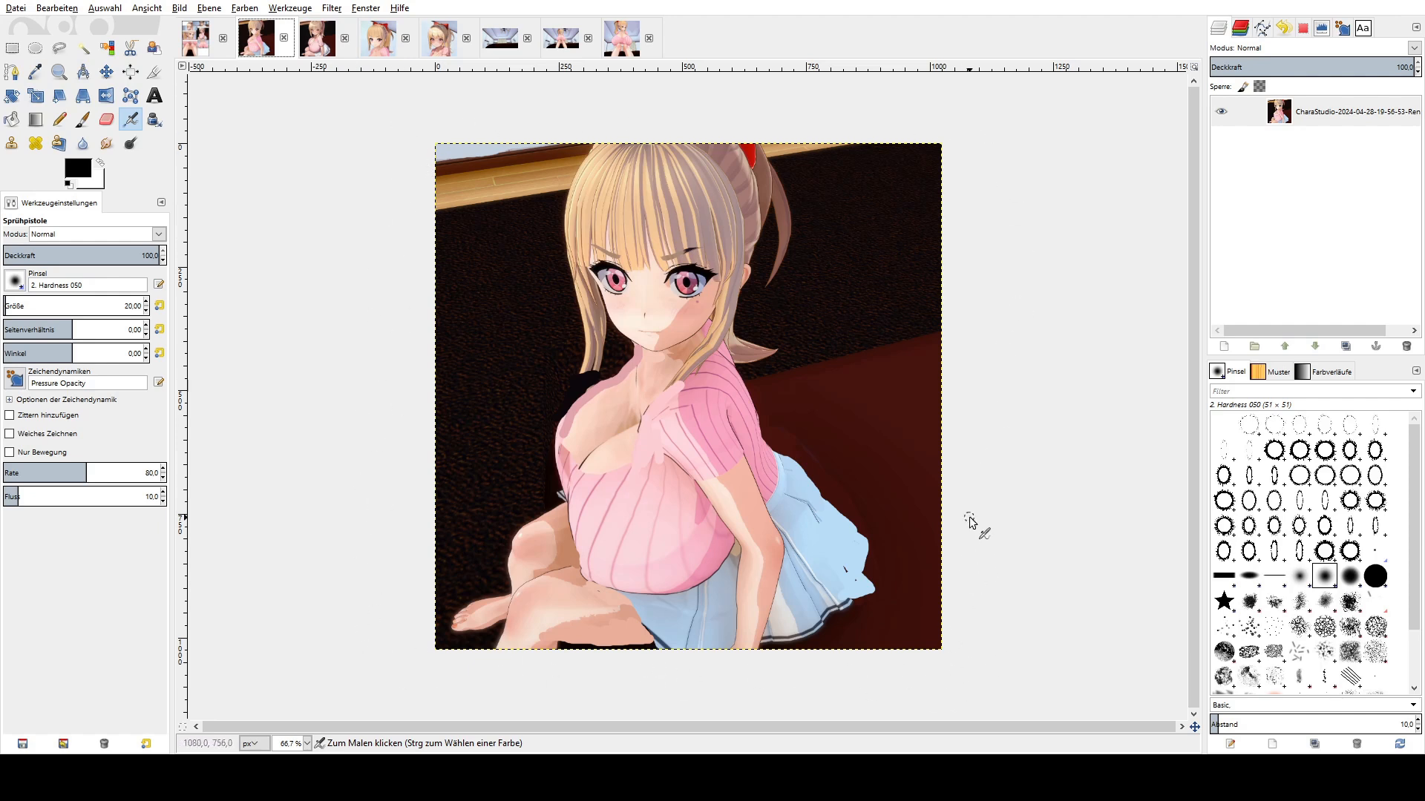
click(317, 41)
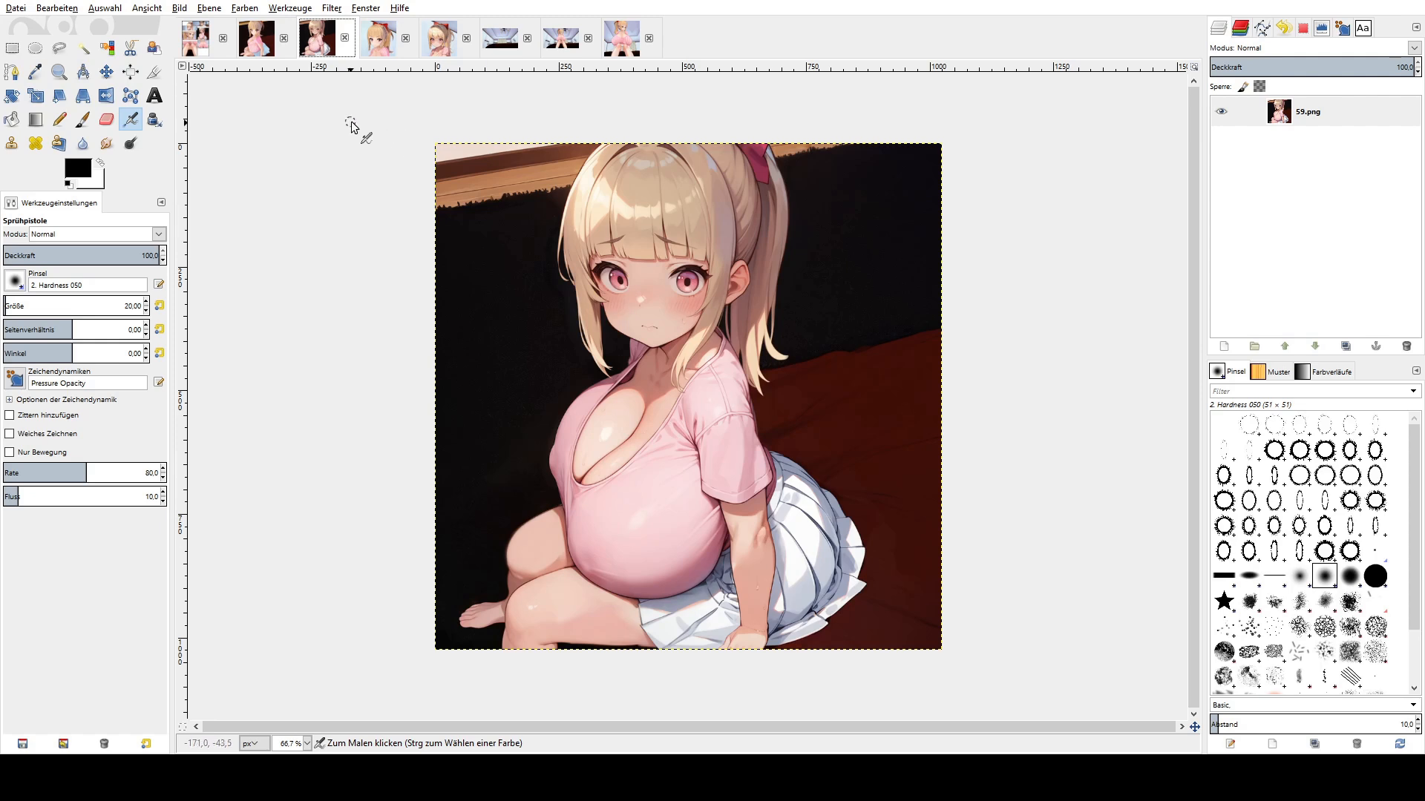
click(196, 41)
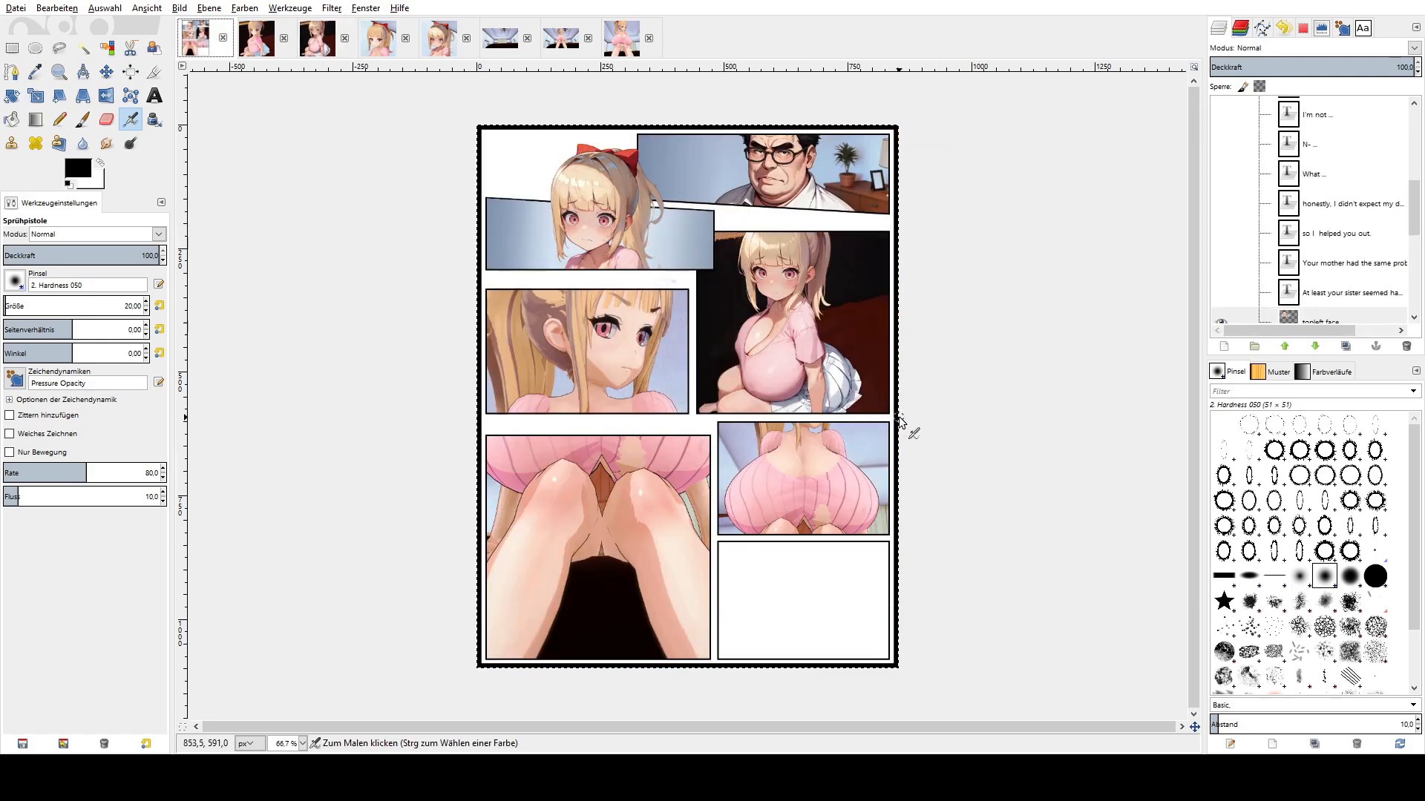
- View the close-up face render and its reworked image (73).png, then the wide low-angle render
click(379, 39)
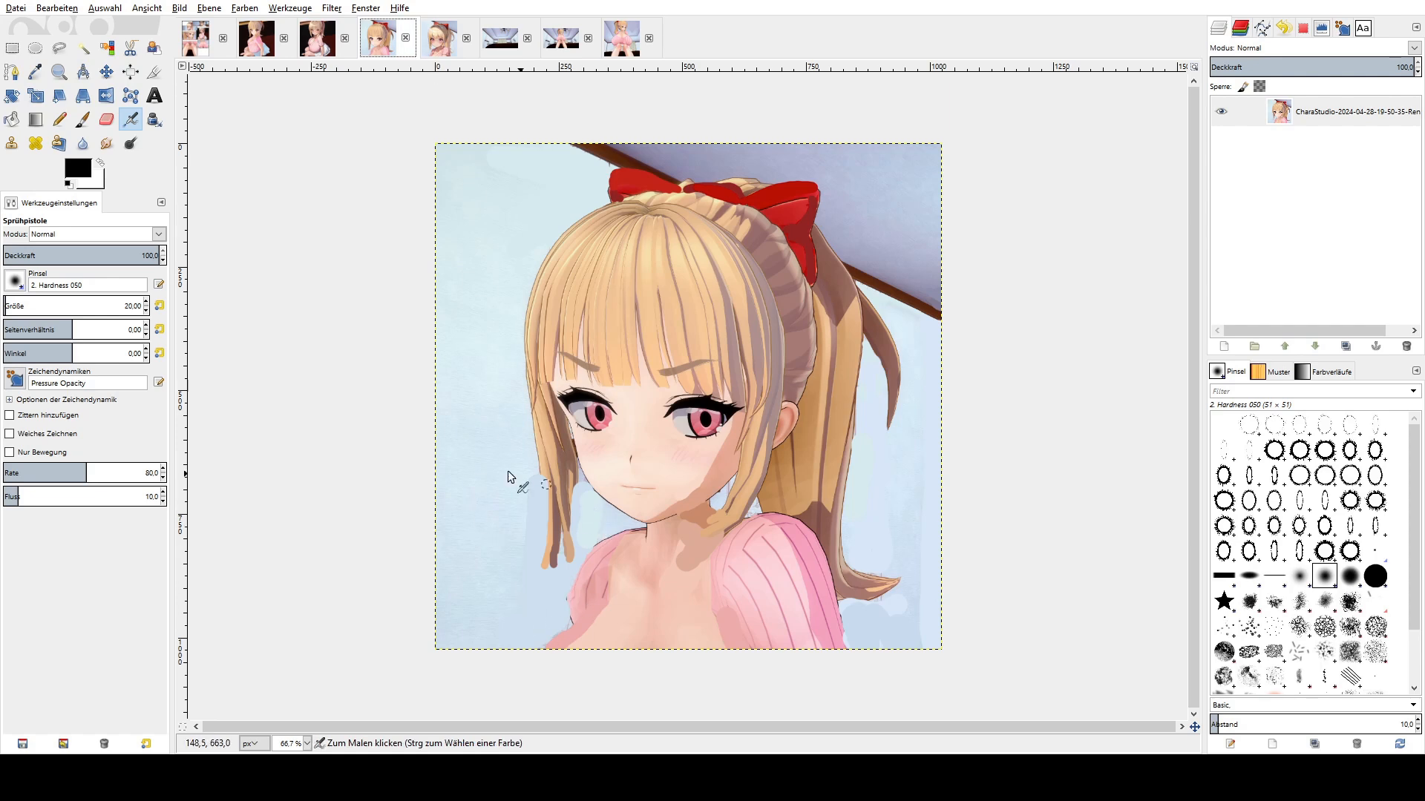
click(441, 37)
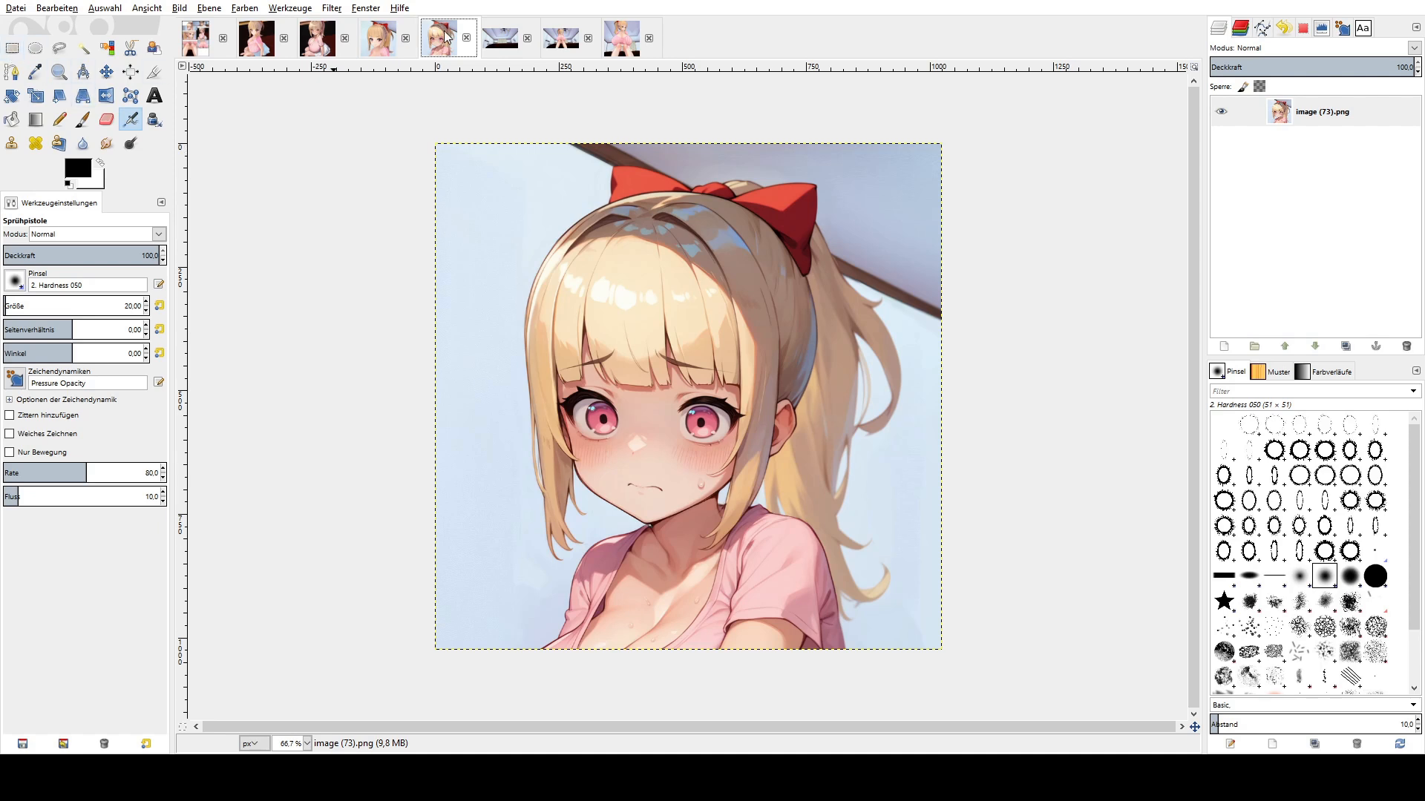
click(560, 48)
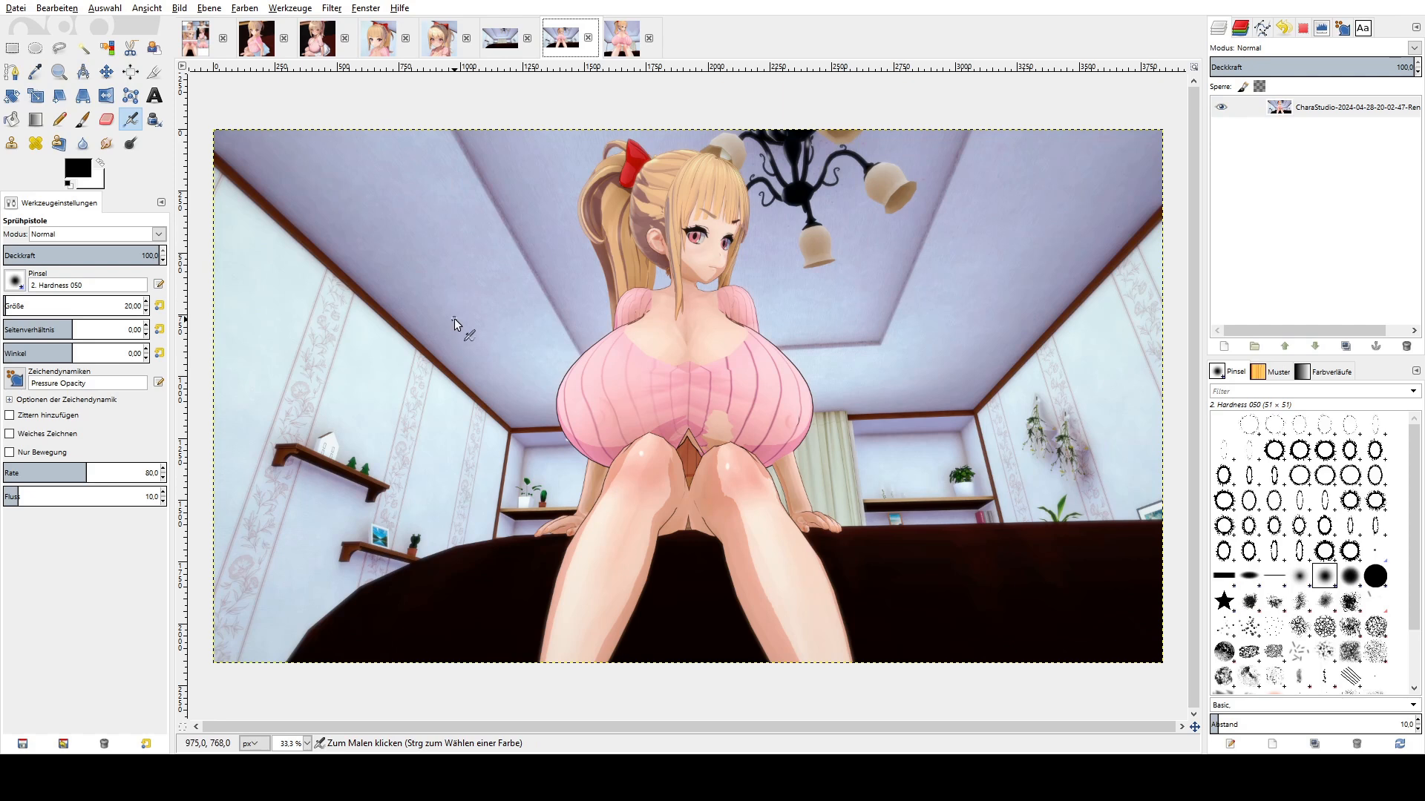
- Switch to the square painted-over crop of the low-angle seated-girl render
click(621, 38)
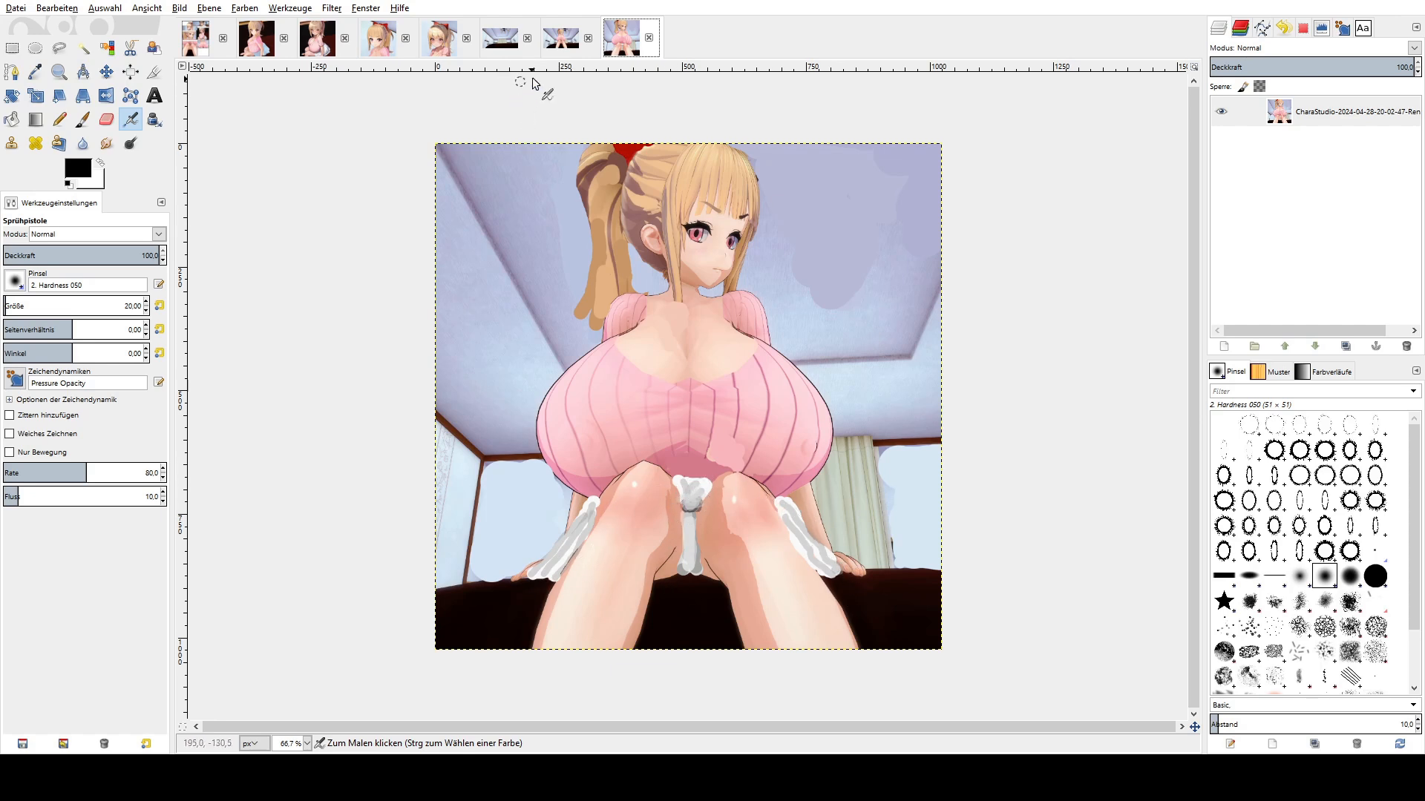
- Flip between the wide low-angle render and its square painted-over crop, ending on the crop
click(562, 37)
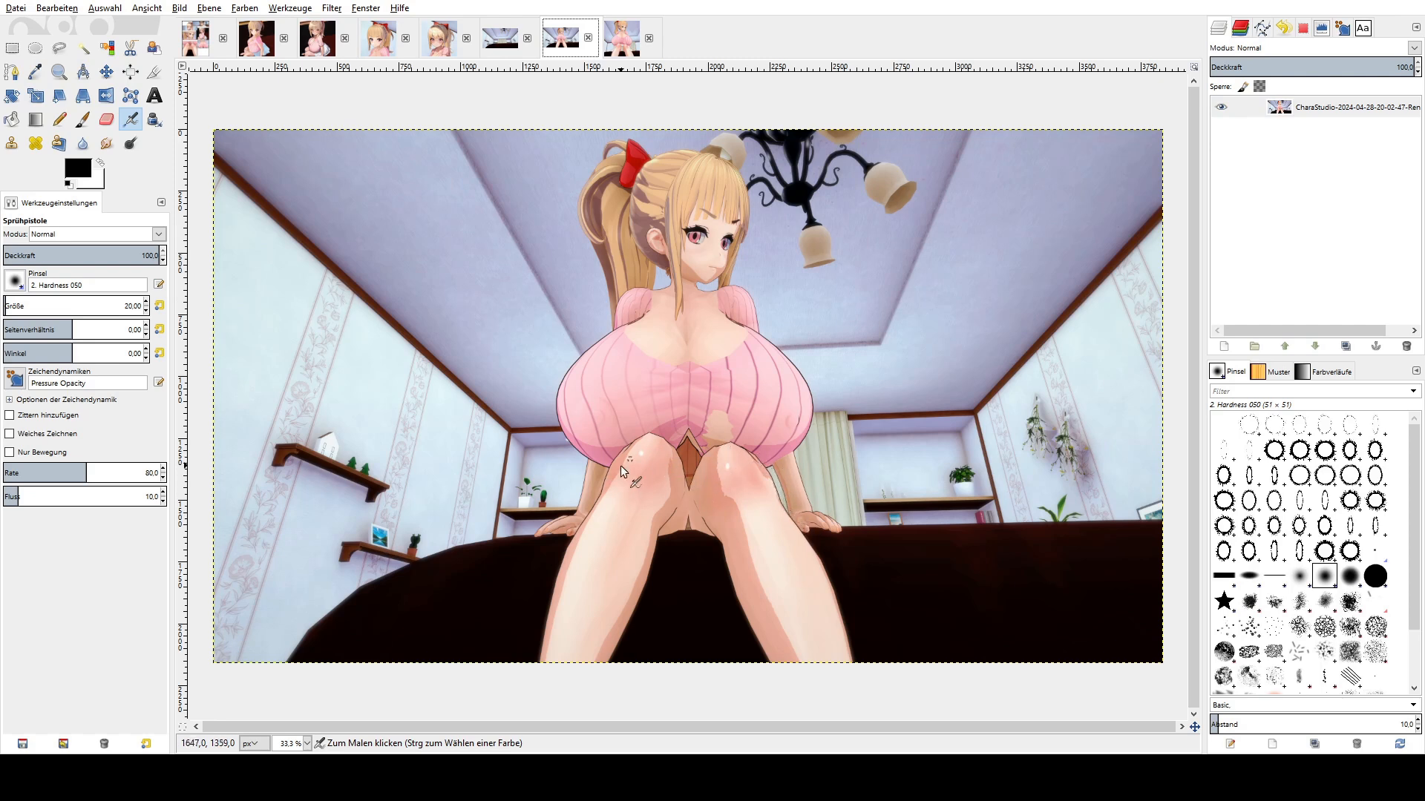
click(622, 38)
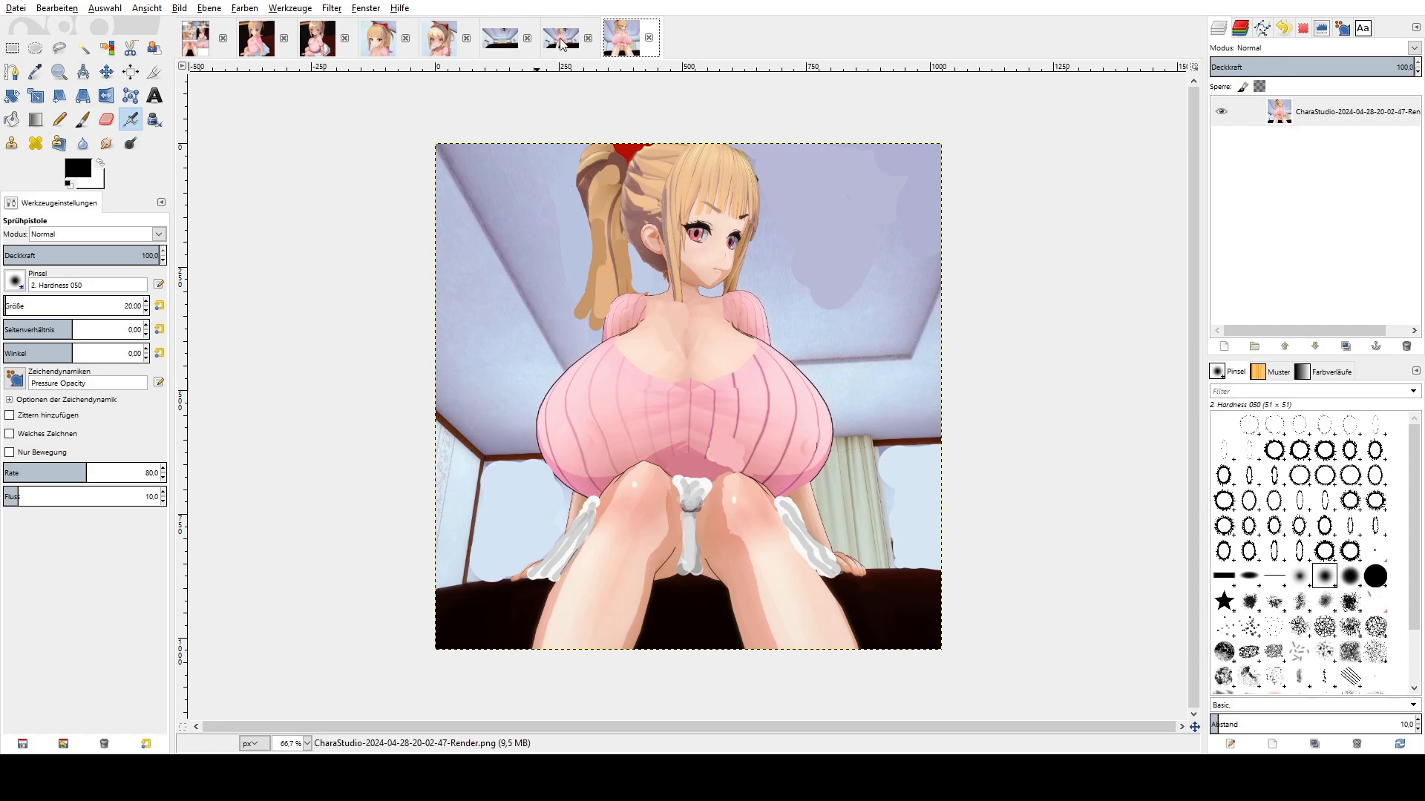
key(ctrl+Page_Up)
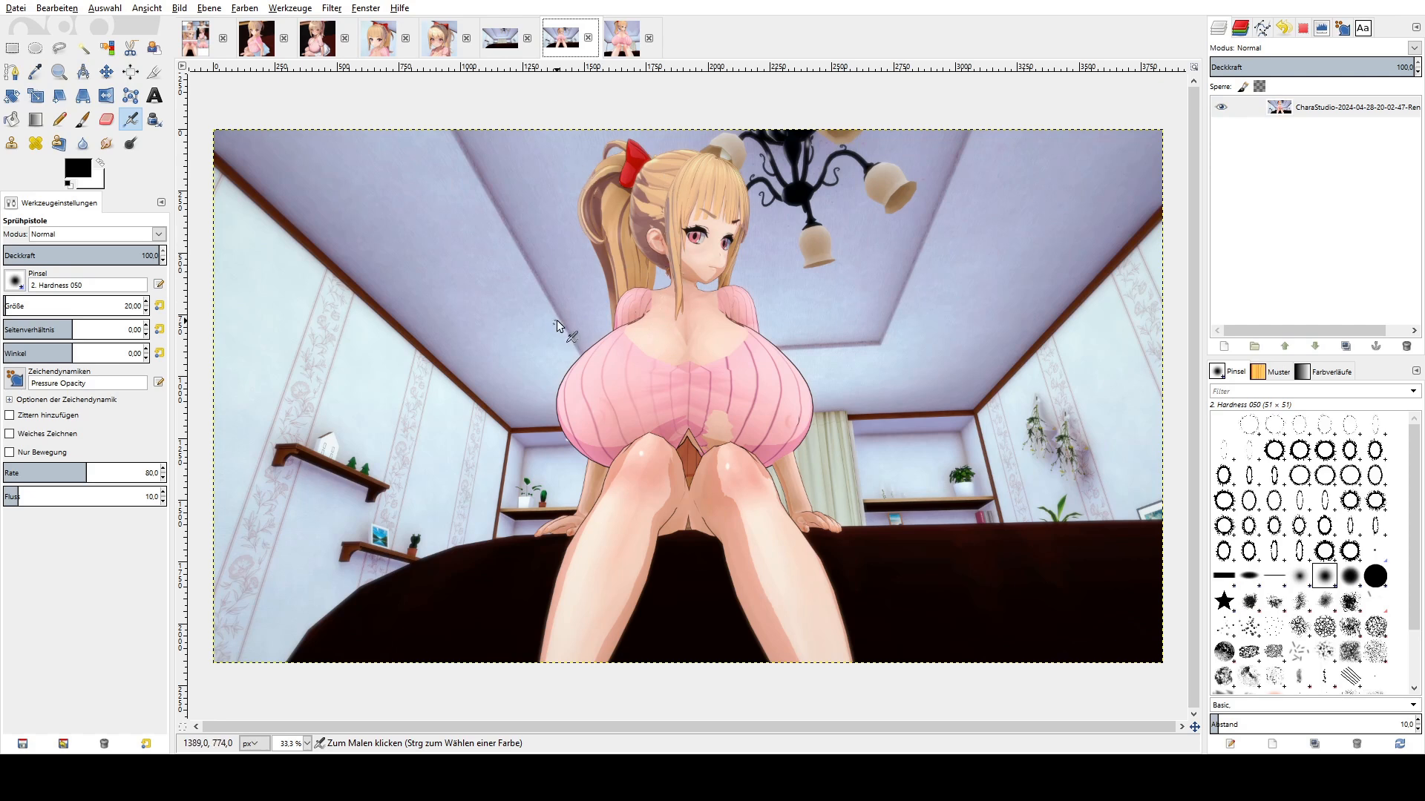
click(622, 37)
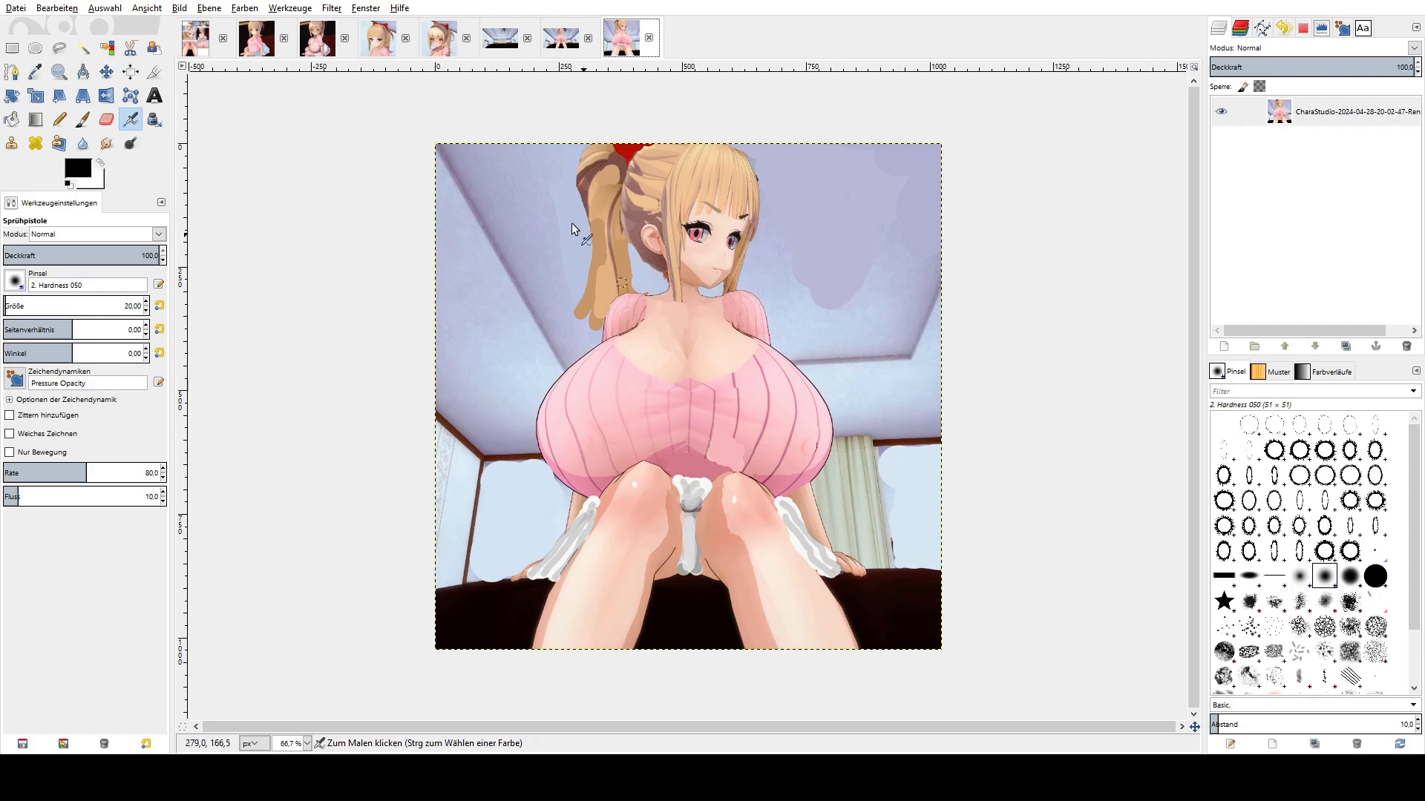
click(562, 38)
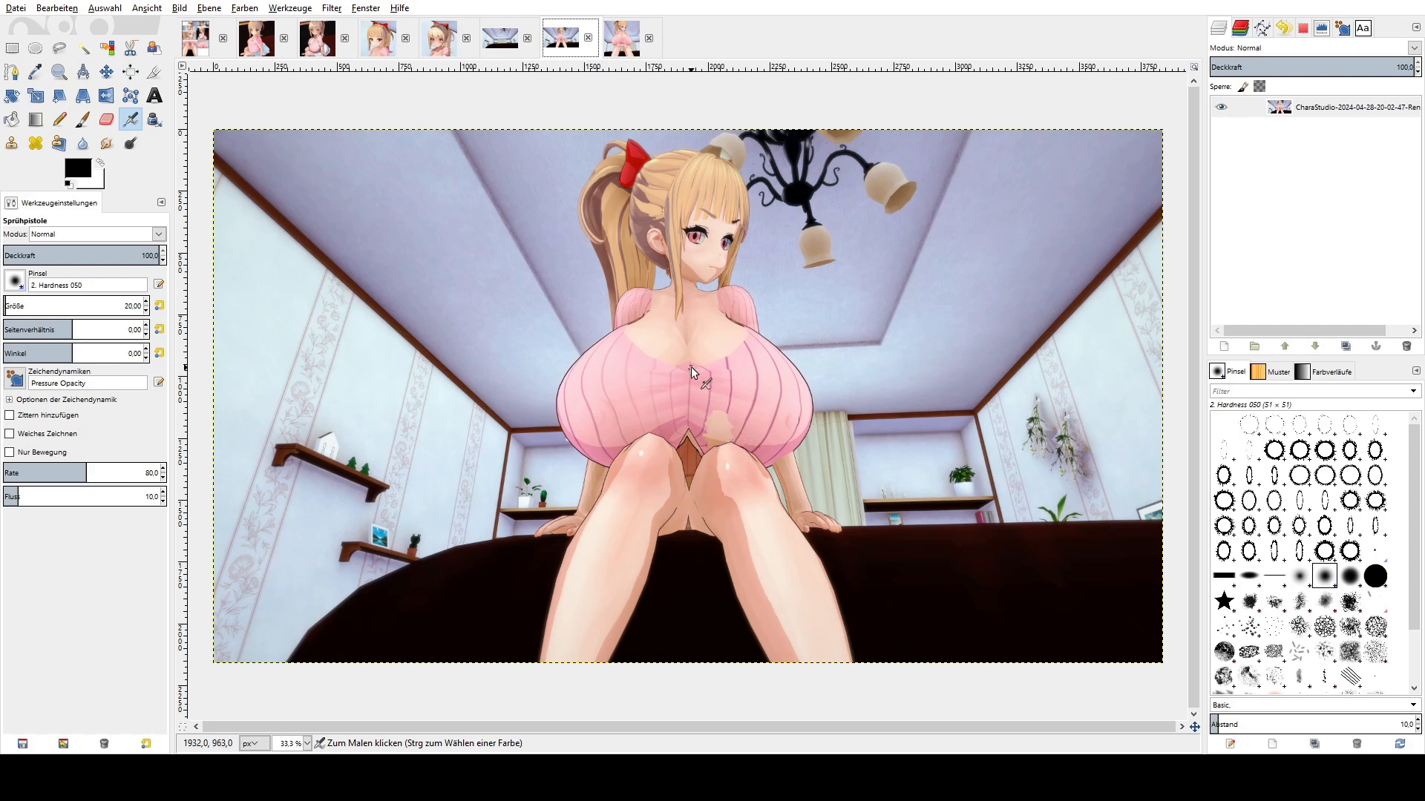
click(621, 39)
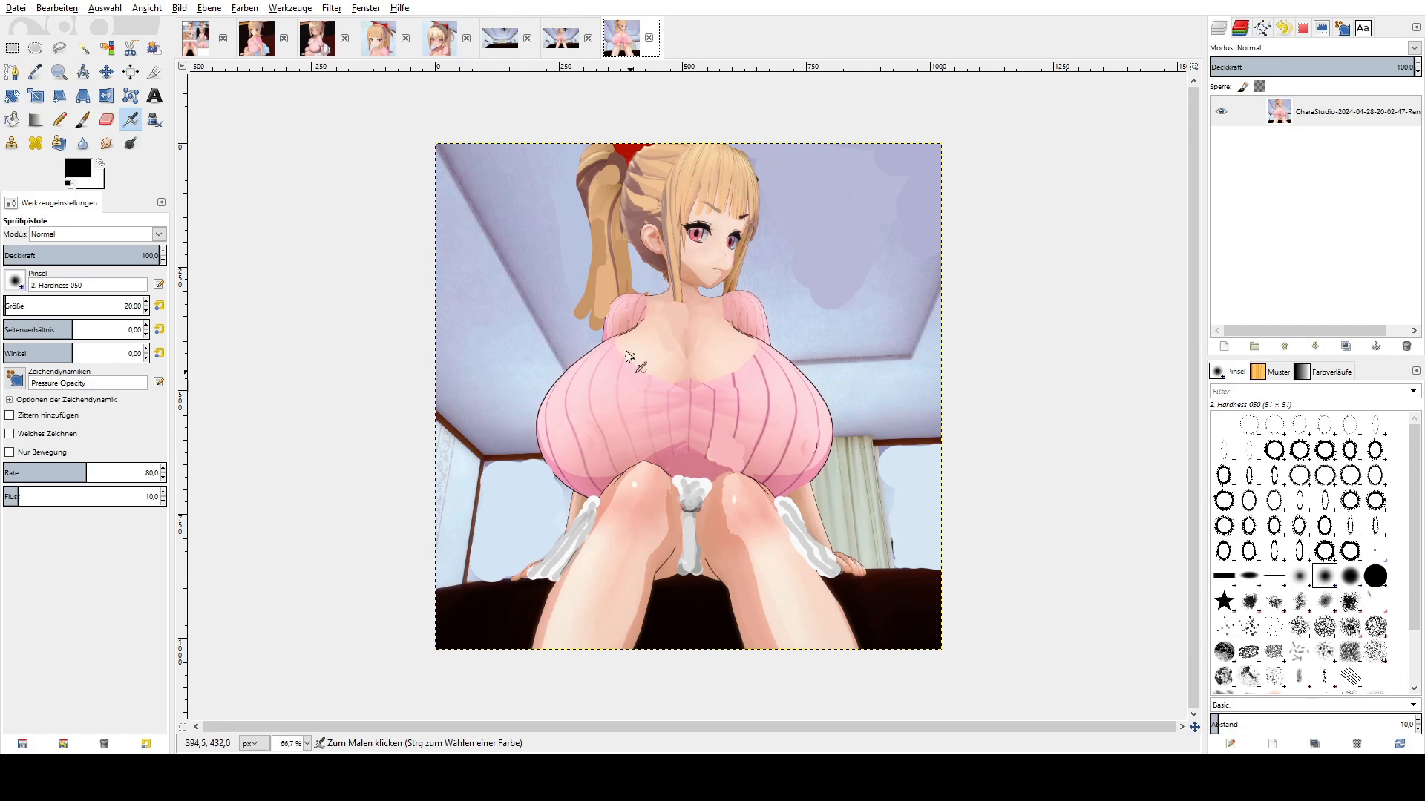
click(562, 38)
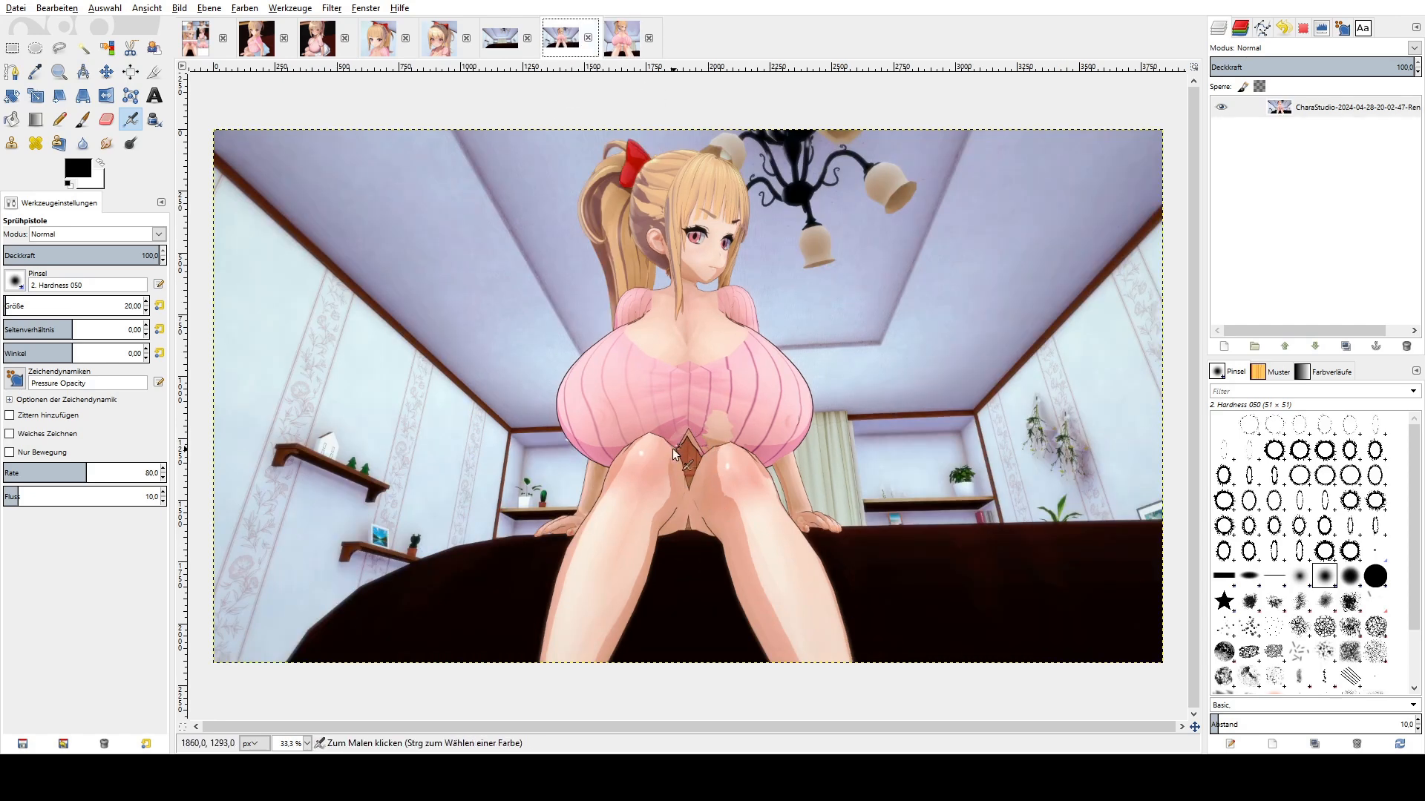
click(621, 39)
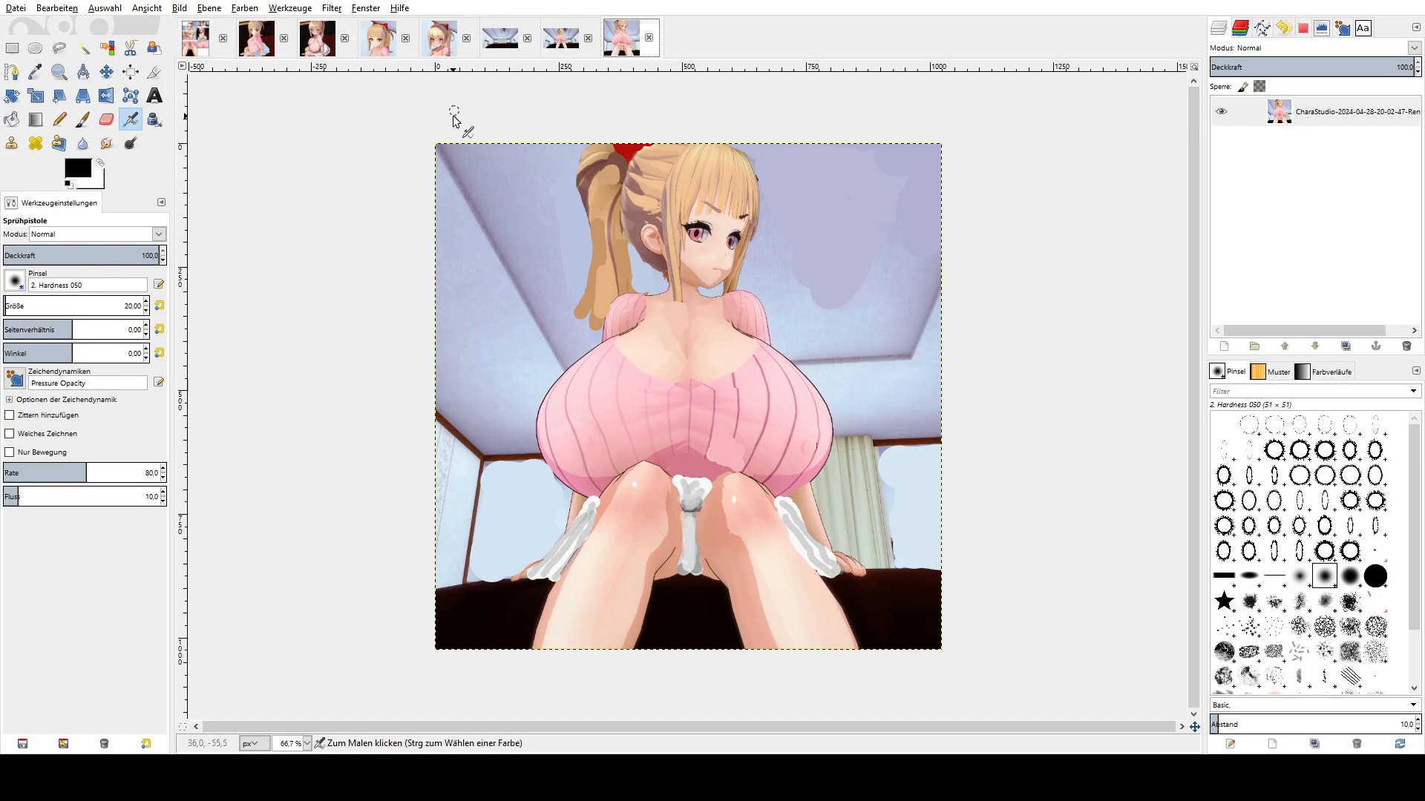
- Flip between the empty ceiling-and-chandelier render and the render with the girl, ending on the girl
click(496, 47)
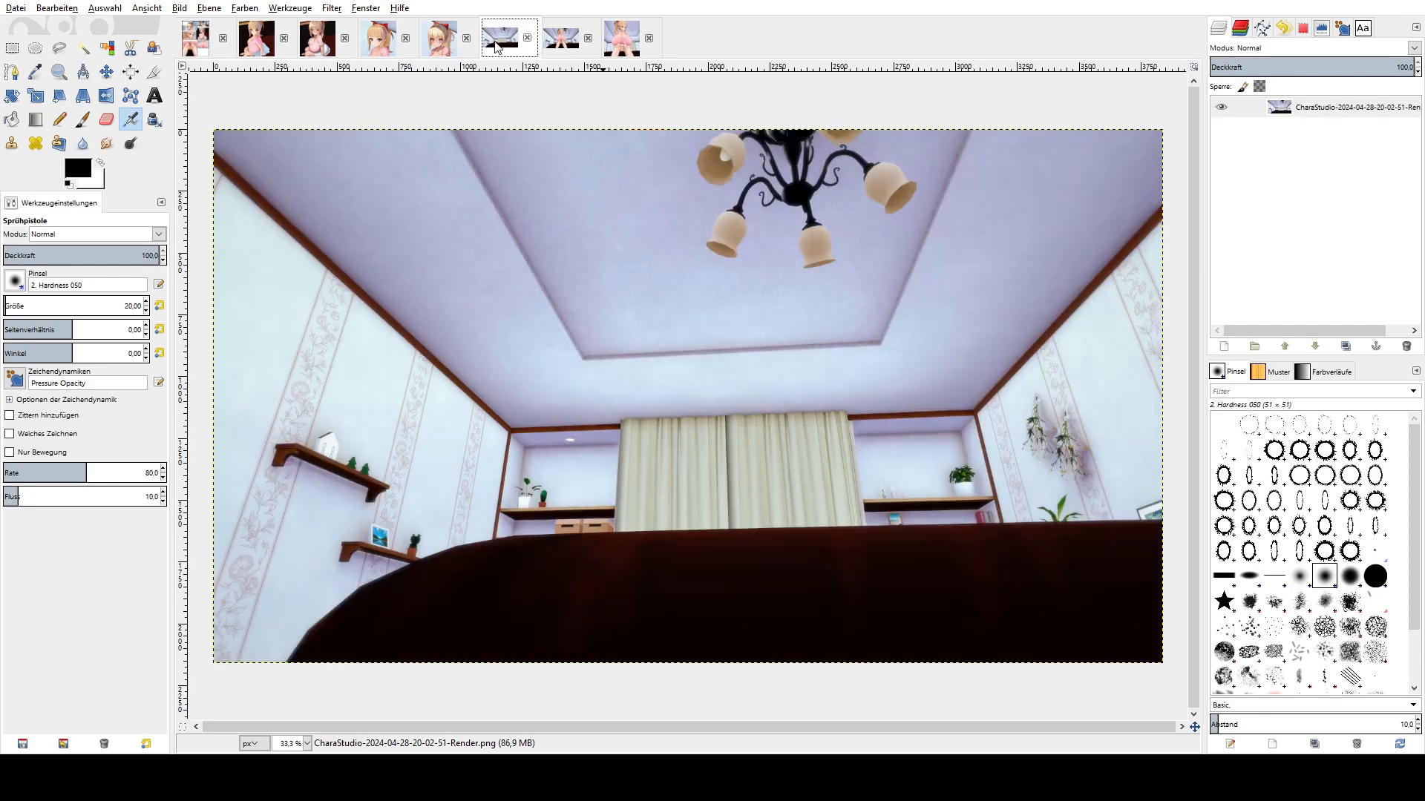
click(564, 46)
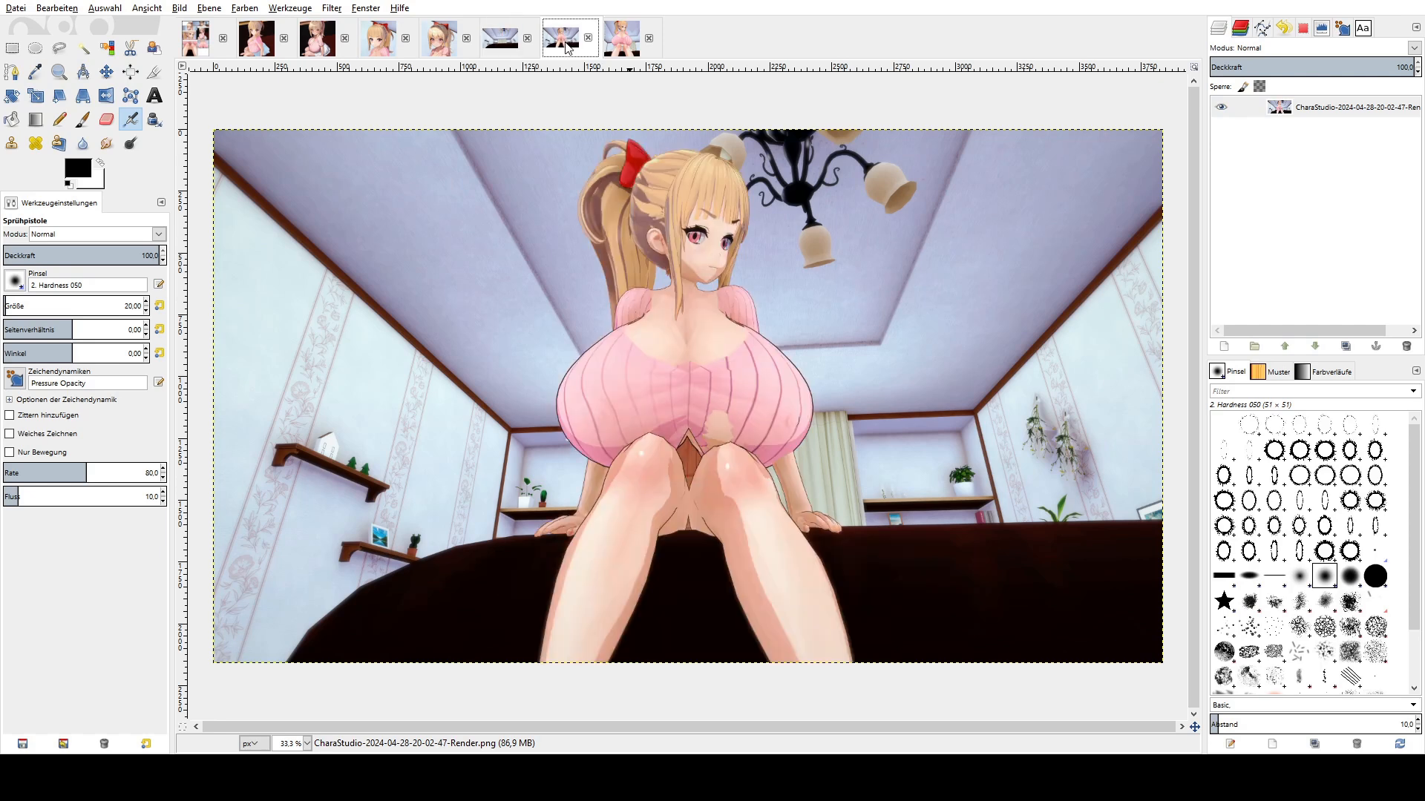
click(510, 47)
click(566, 43)
click(505, 49)
click(562, 41)
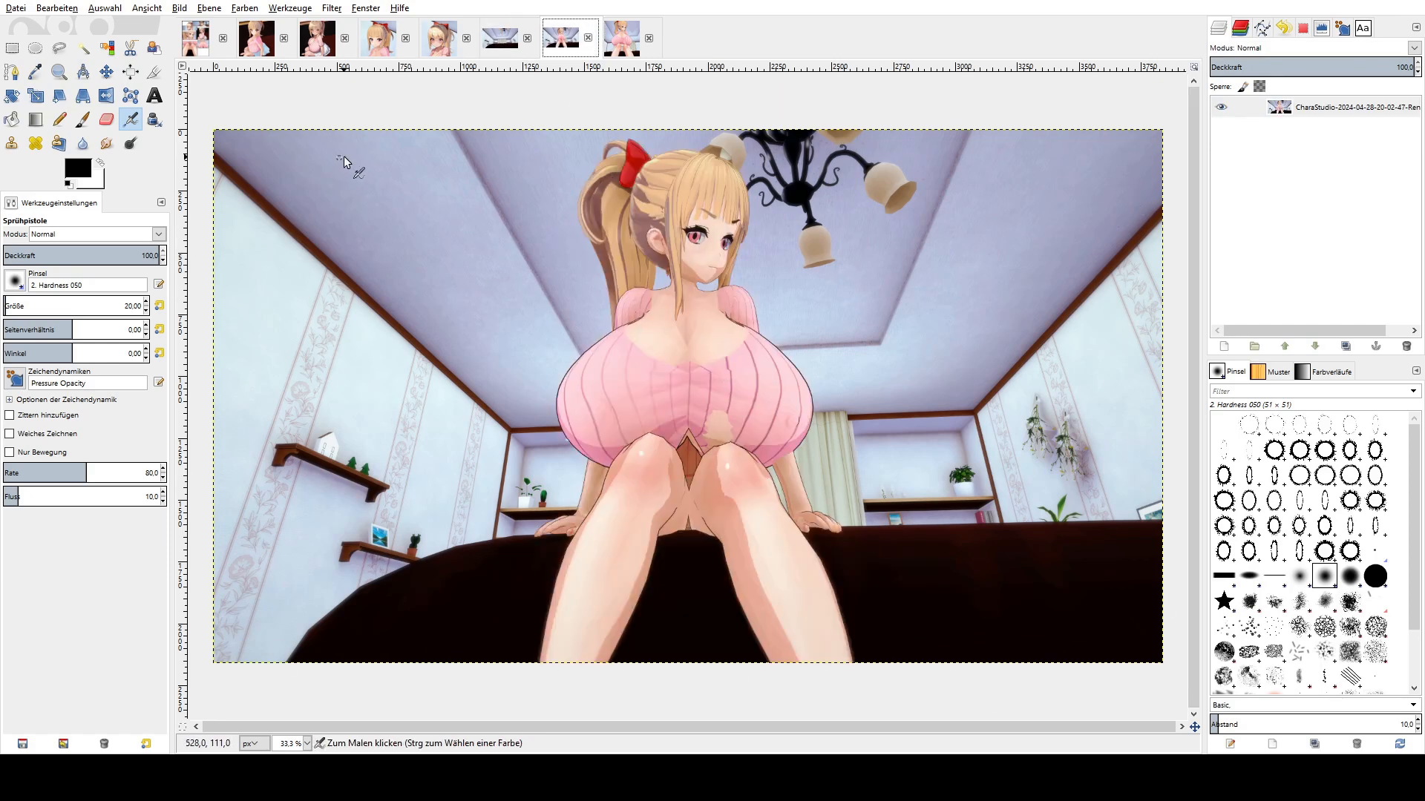
click(506, 49)
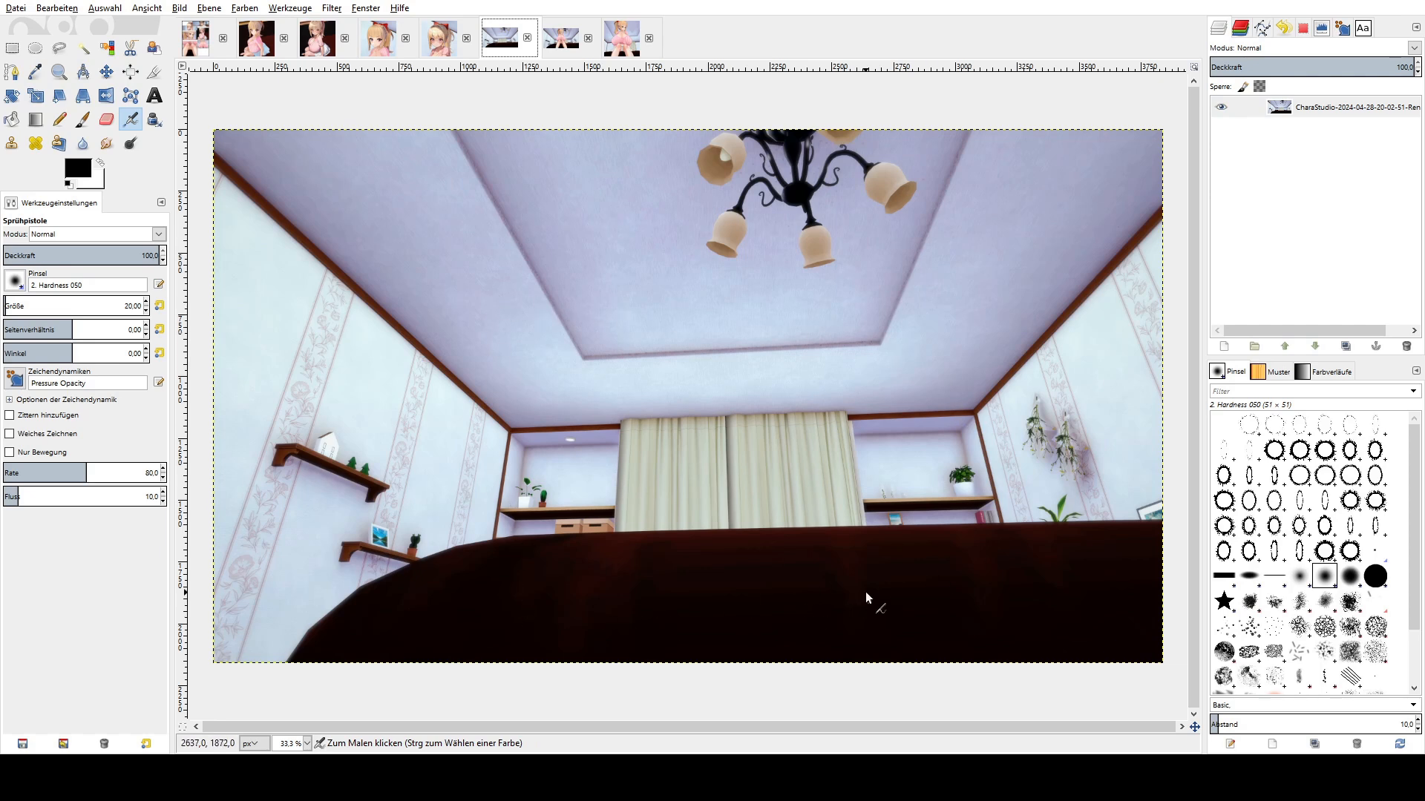
click(566, 40)
click(513, 41)
click(557, 41)
click(505, 41)
click(549, 43)
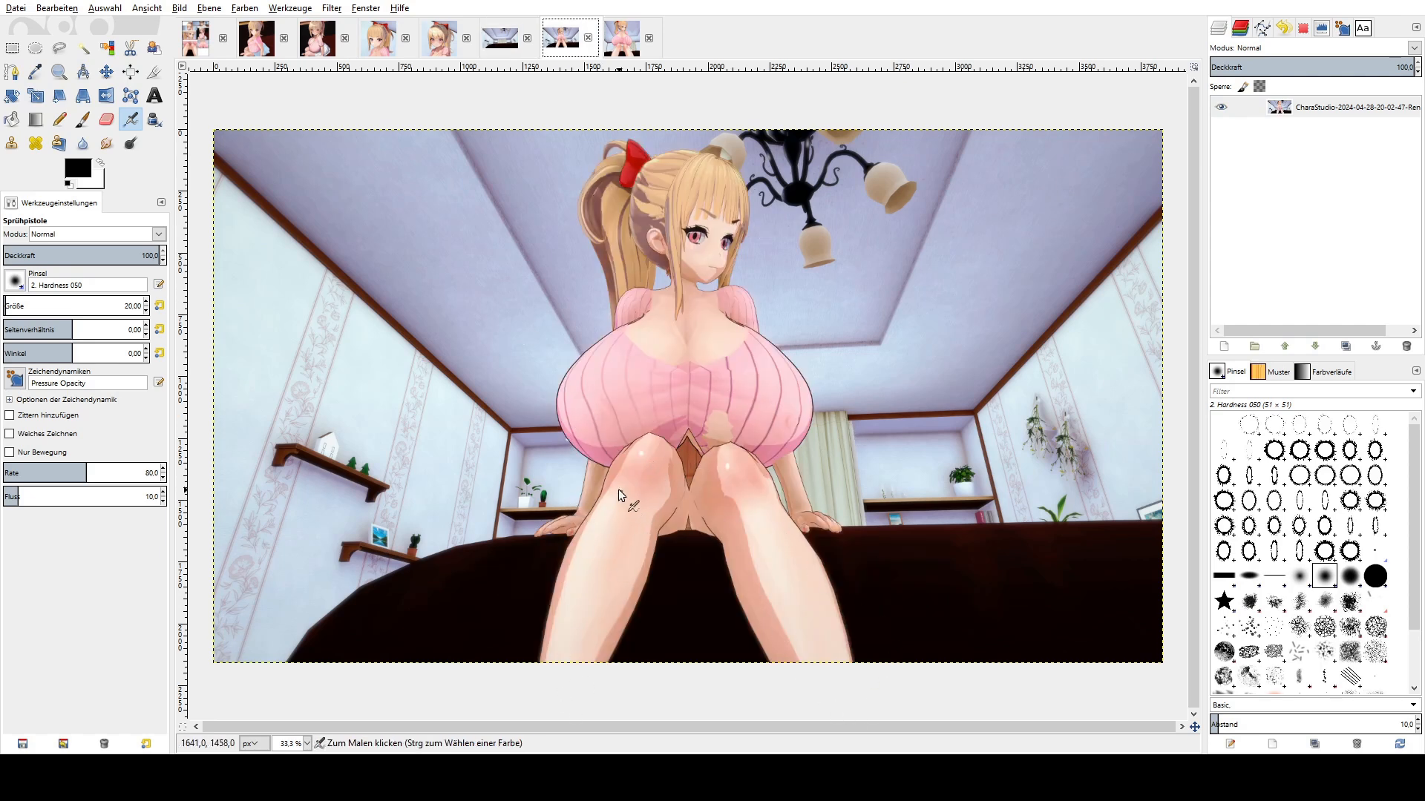
- Display the square, partly repainted render of the seated girl
click(625, 44)
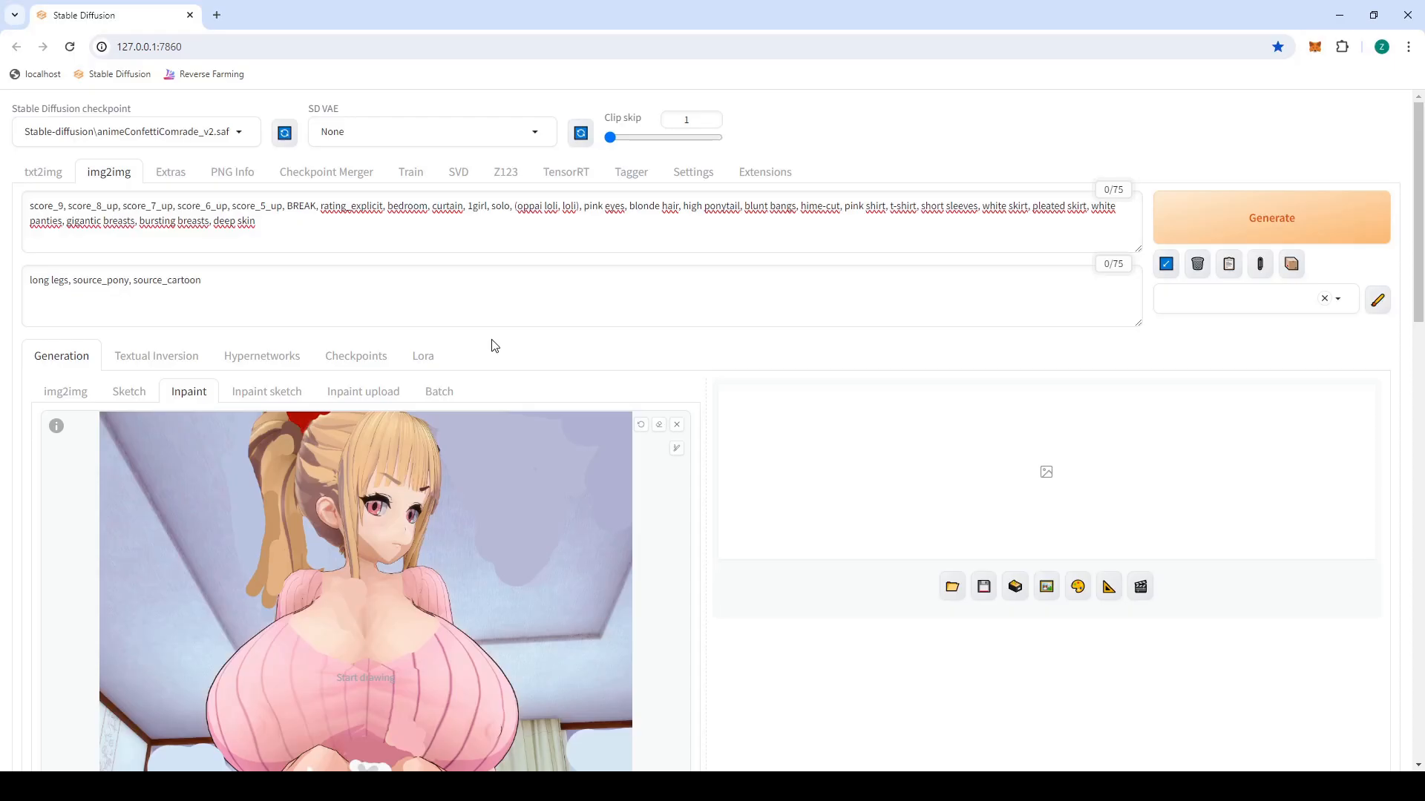
- Mask the lower-left edge and the areas around both knees, undoing the final stroke below the right knee
scroll(511, 269, down, 1)
scroll(563, 254, up, 1)
scroll(363, 244, down, 5)
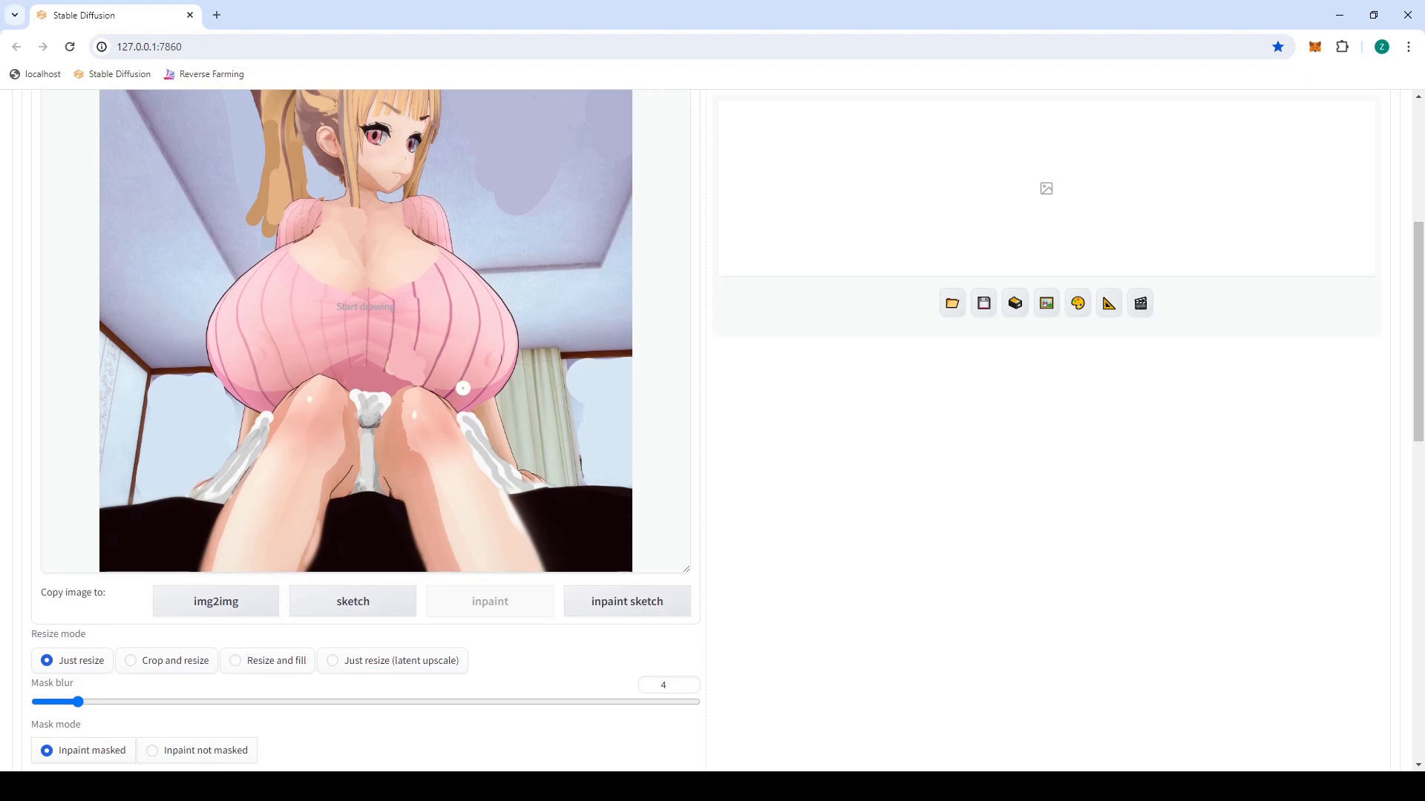
scroll(334, 482, down, 1)
scroll(146, 591, up, 2)
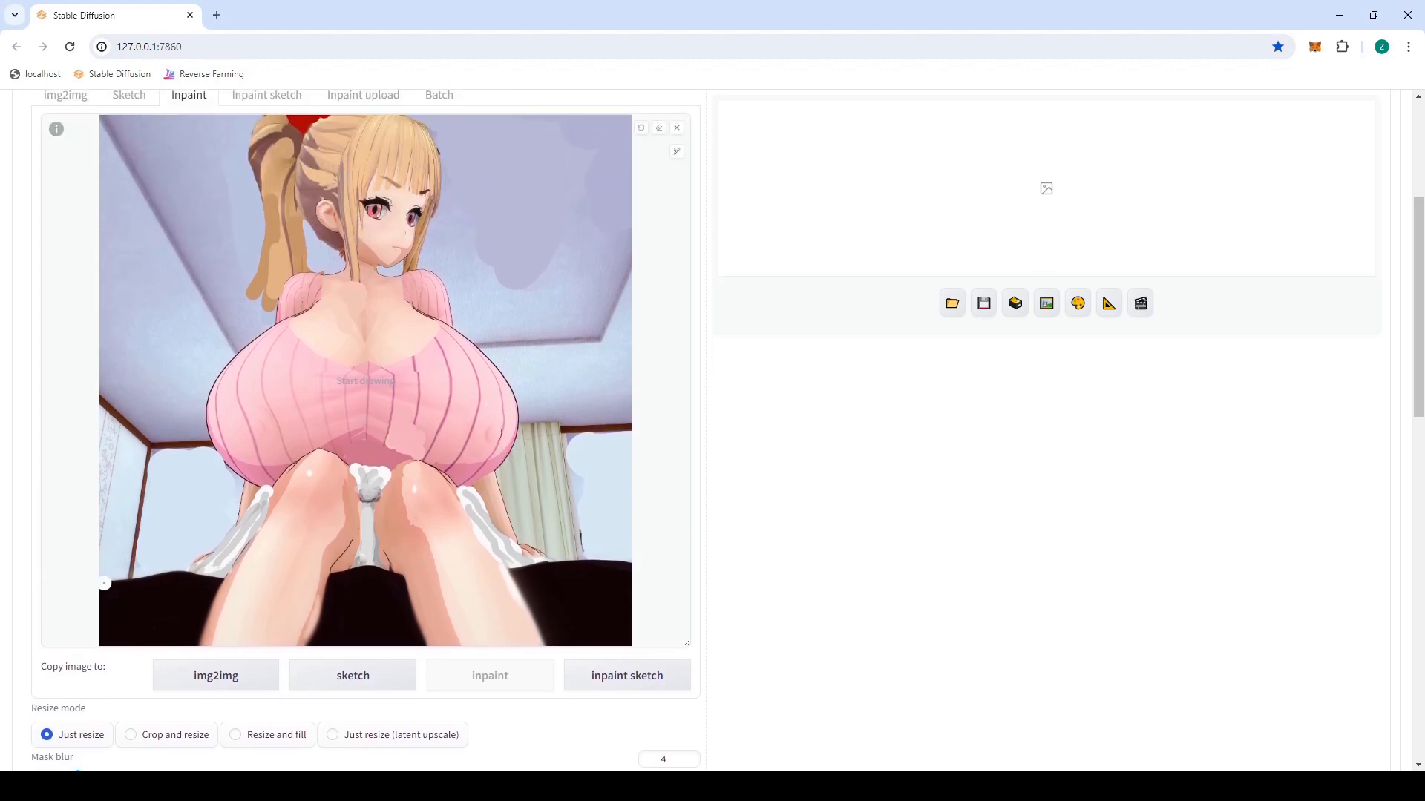
mouse_move(102, 585)
mouse_down()
mouse_move(208, 573)
mouse_move(219, 584)
mouse_move(195, 644)
mouse_up()
drag(326, 573, 308, 647)
mouse_move(328, 580)
mouse_down()
mouse_move(402, 580)
mouse_move(417, 647)
mouse_up()
mouse_move(509, 574)
mouse_down()
mouse_move(554, 648)
mouse_move(515, 571)
mouse_move(633, 576)
mouse_up()
click(660, 131)
- Paint trial mask strokes along the window frame's left and lower edges, then clear them
mouse_move(138, 573)
mouse_down()
mouse_move(155, 453)
mouse_move(211, 451)
mouse_up()
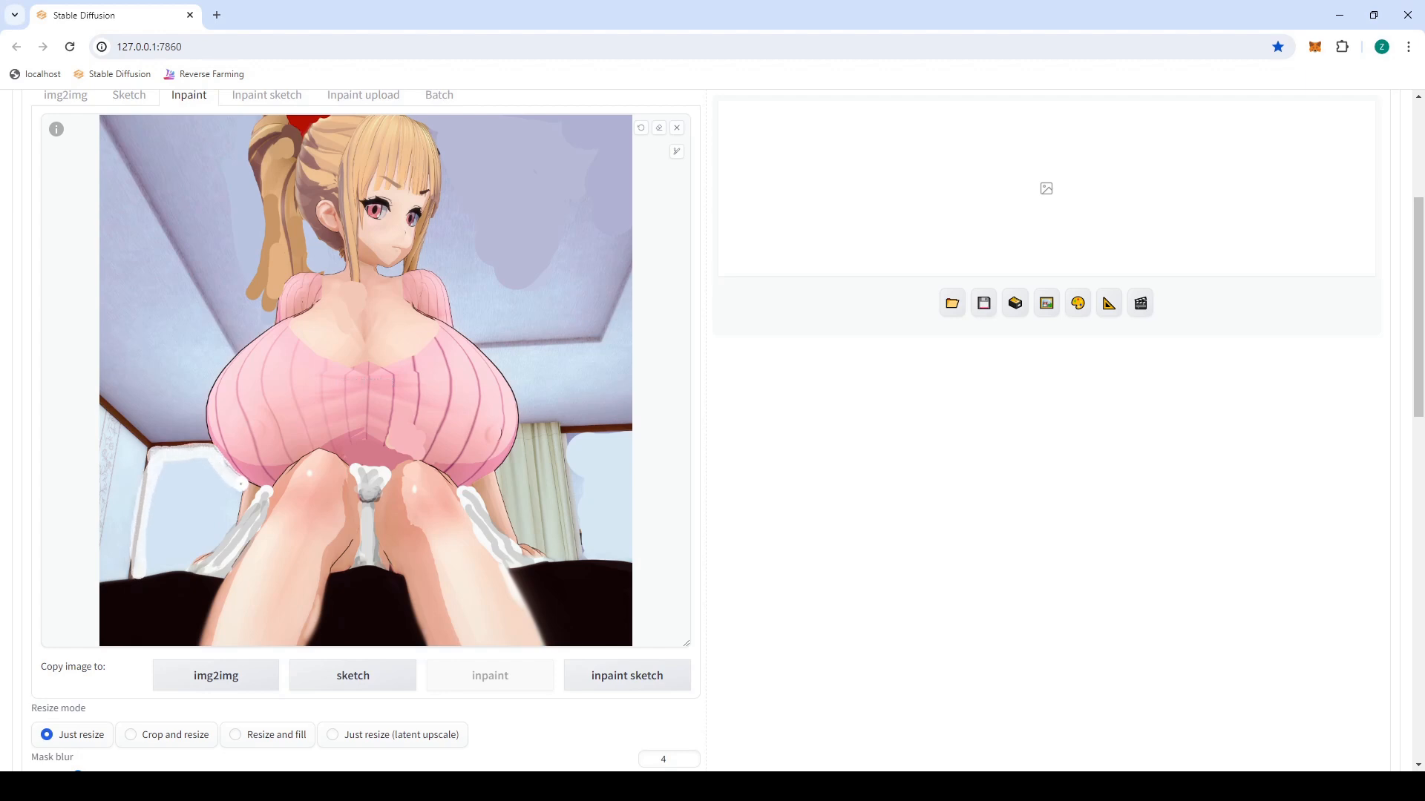
drag(224, 530, 149, 575)
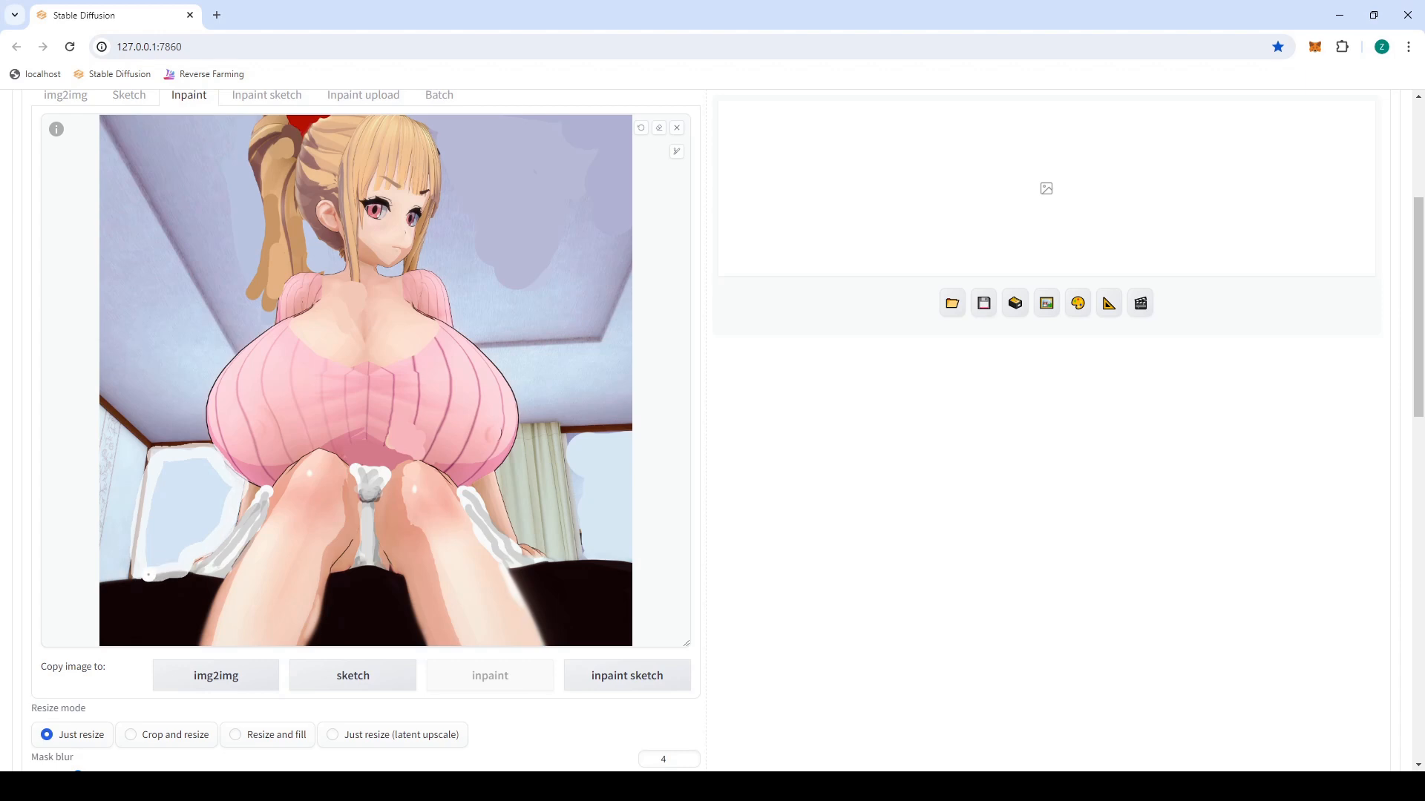
click(680, 129)
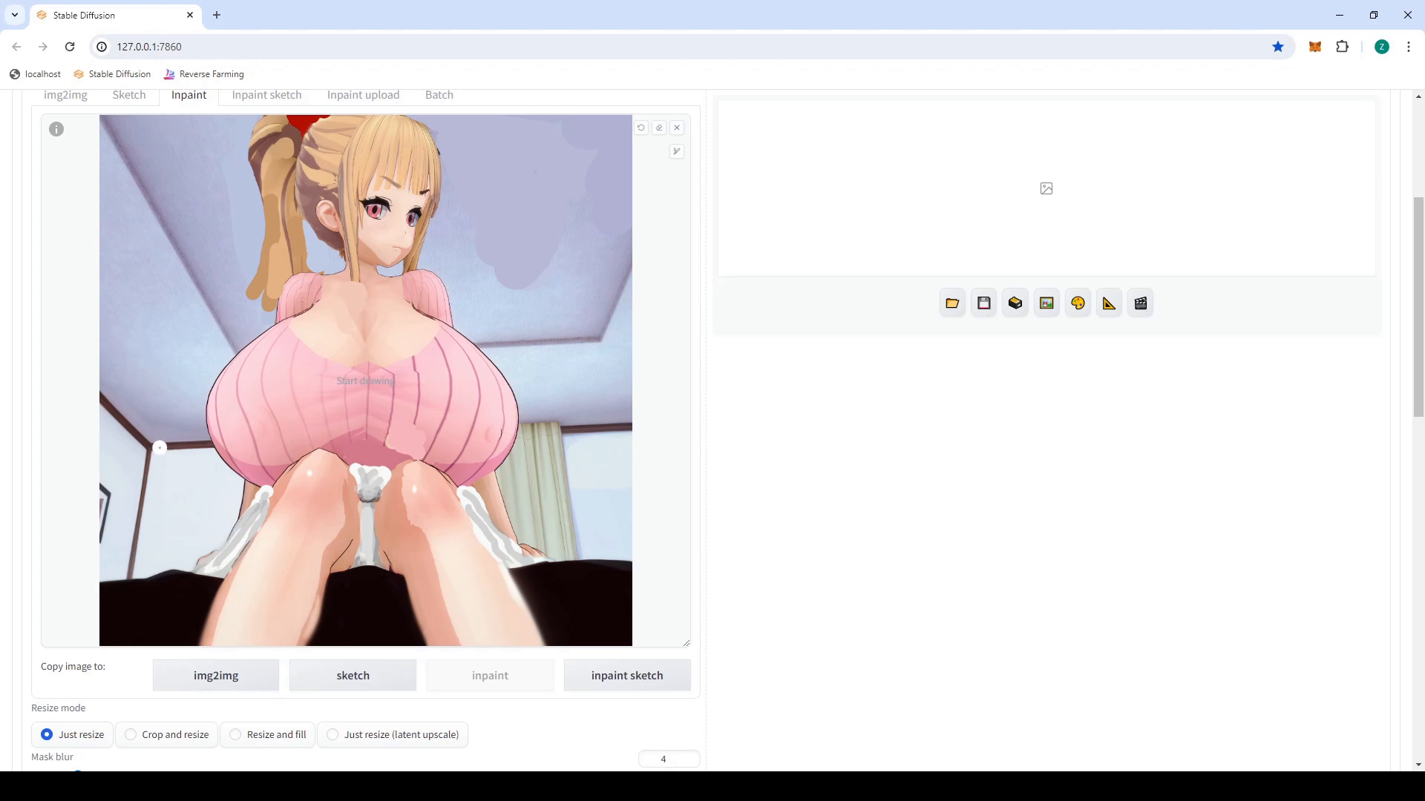
- Paint a mask band below the chest, erase it, and remove the image from the canvas
drag(159, 447, 630, 428)
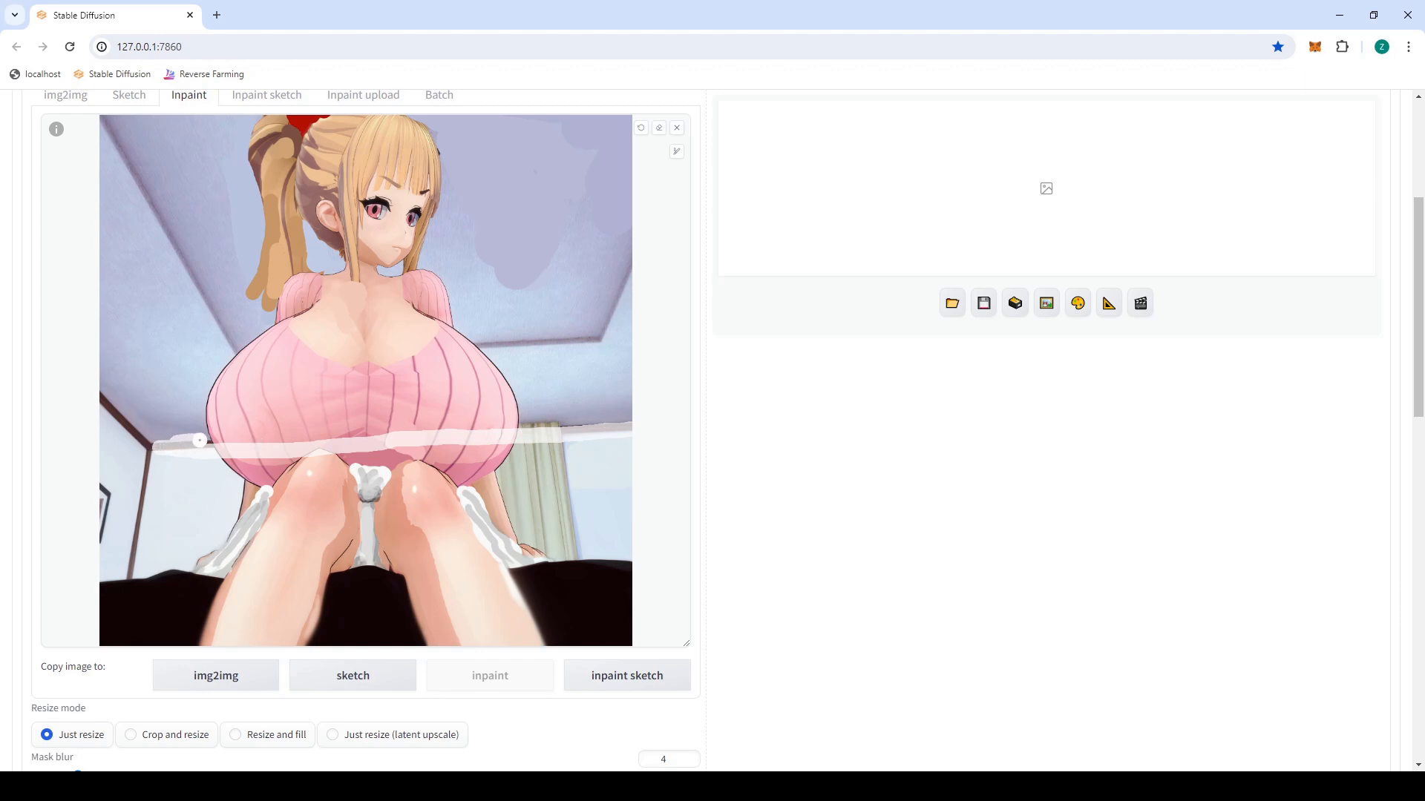
drag(516, 424, 633, 424)
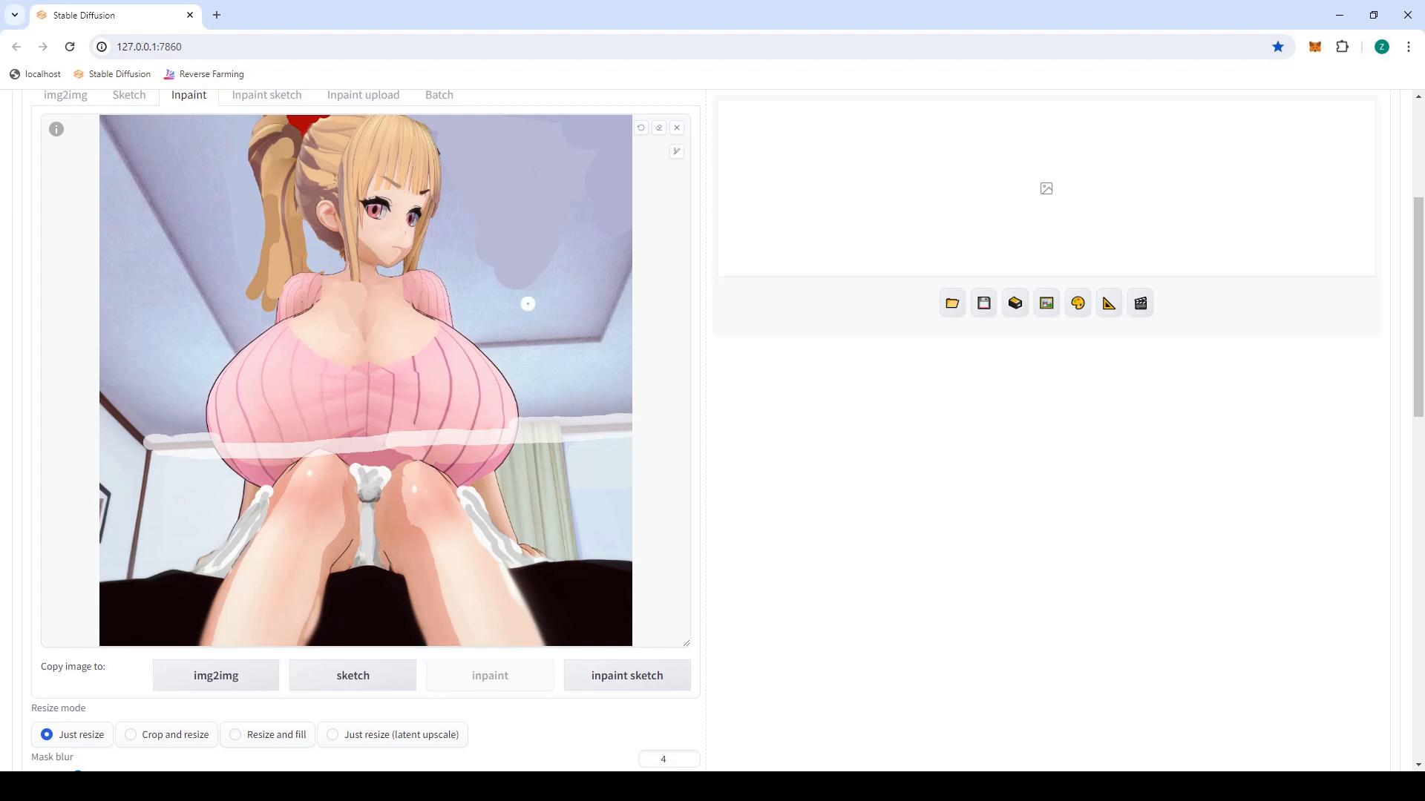
click(662, 130)
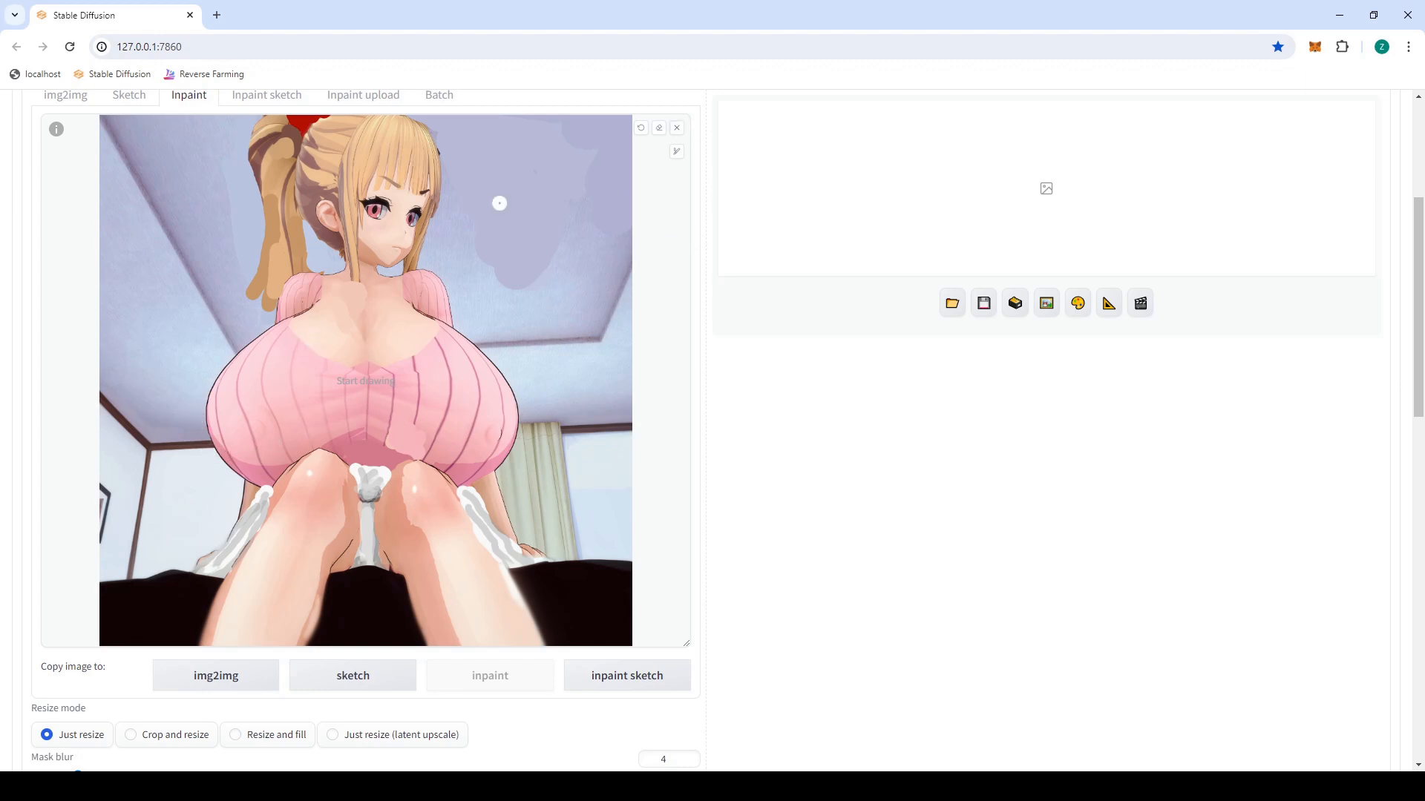
click(676, 130)
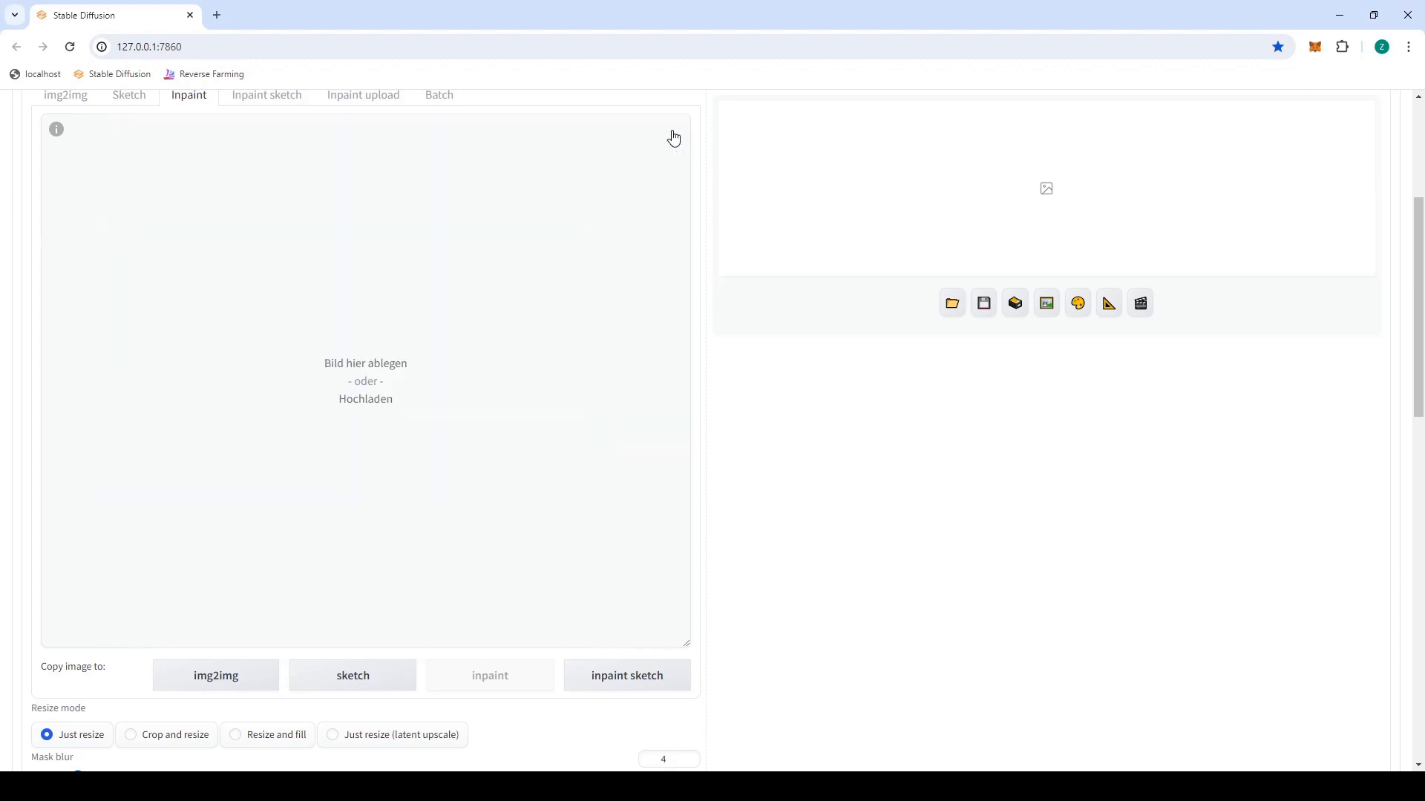
- Upload the render, test and clear a chest mask strip, then reload the image file unmasked
click(458, 288)
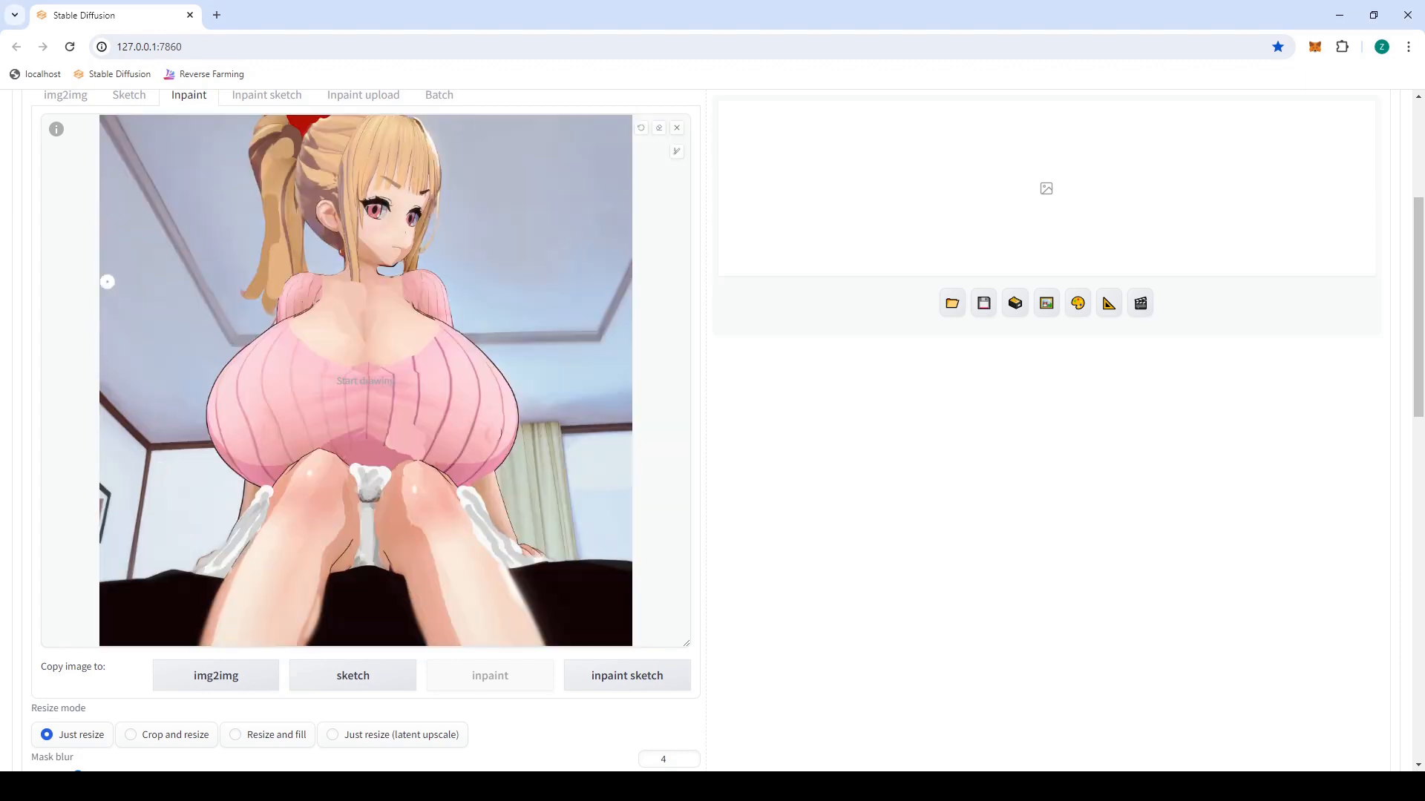
drag(236, 343, 592, 326)
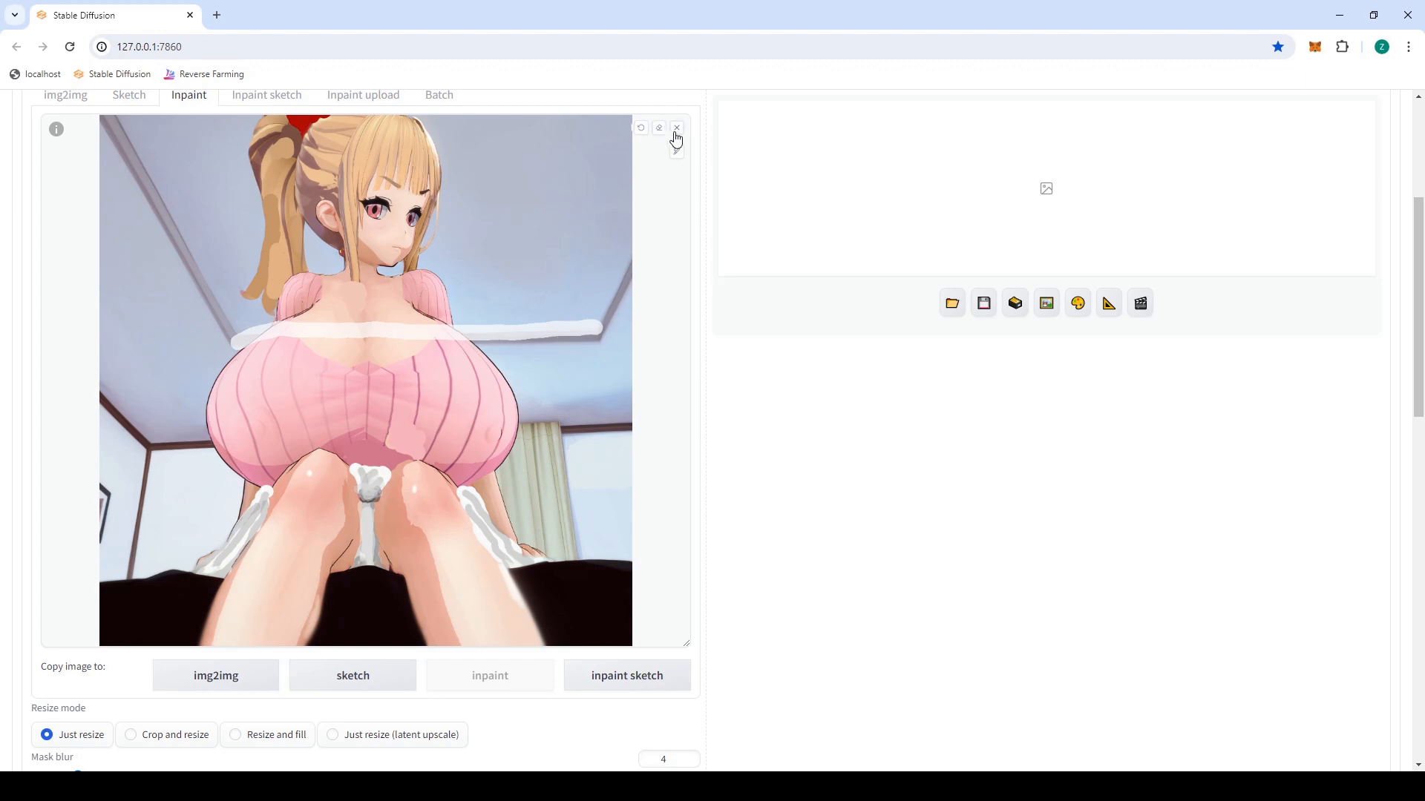
click(662, 131)
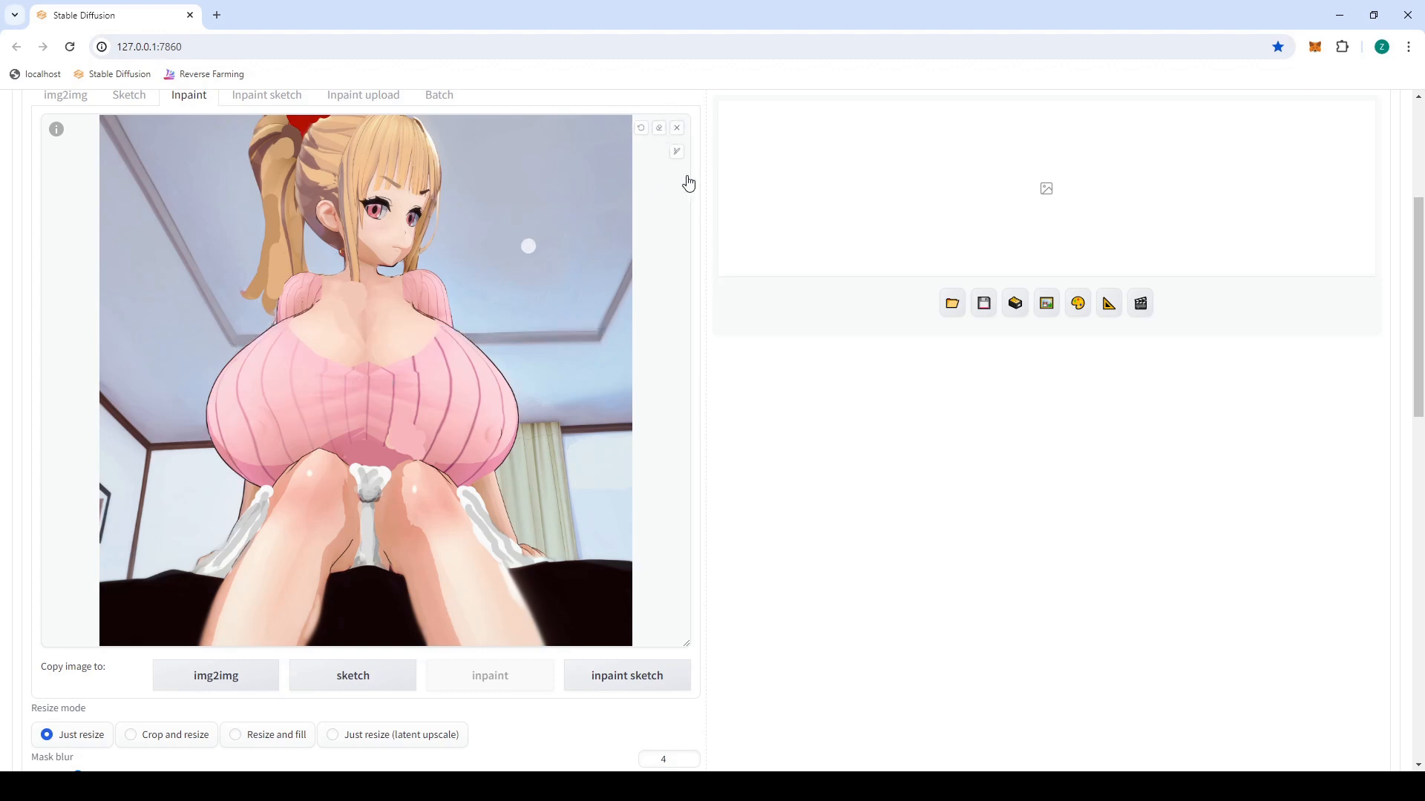
click(660, 129)
click(678, 132)
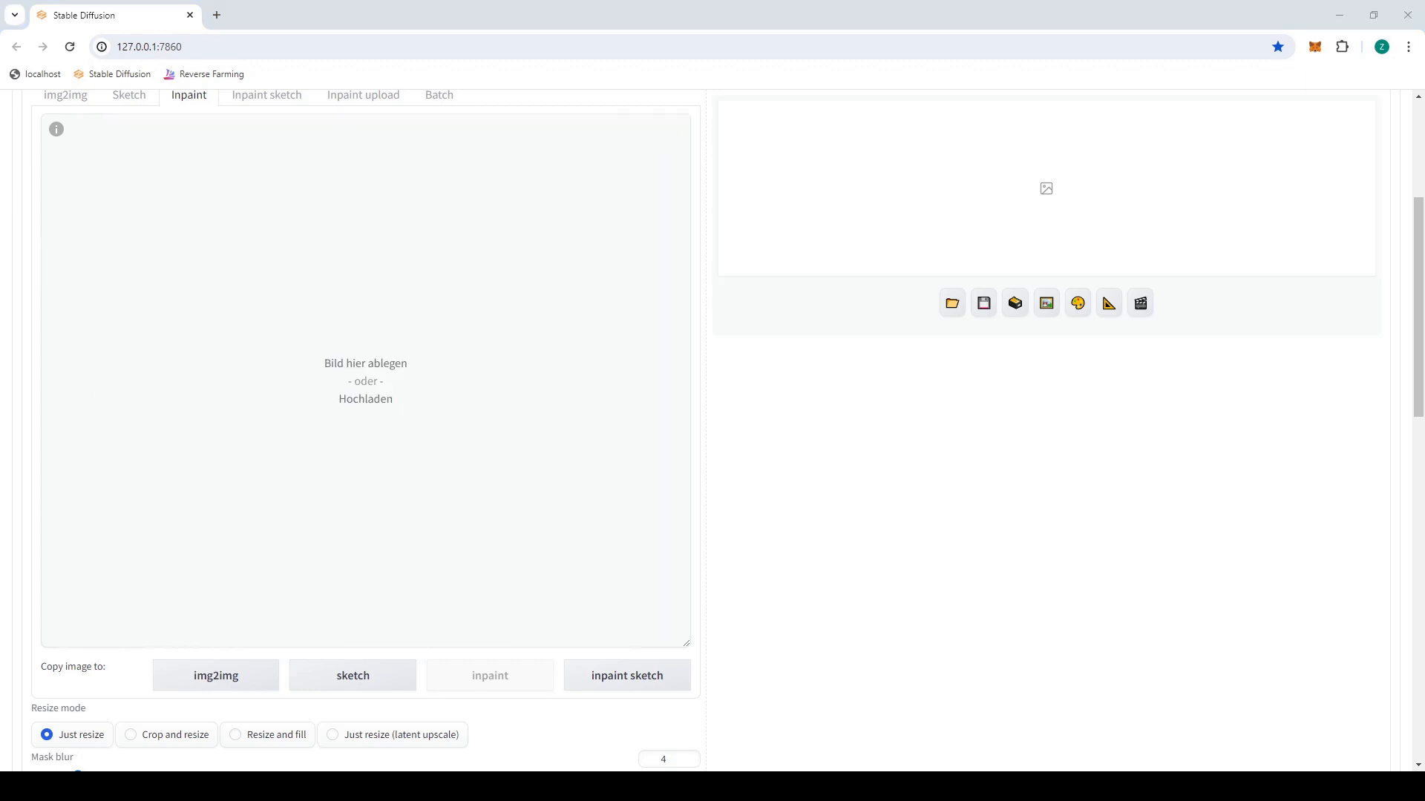
double_click(348, 135)
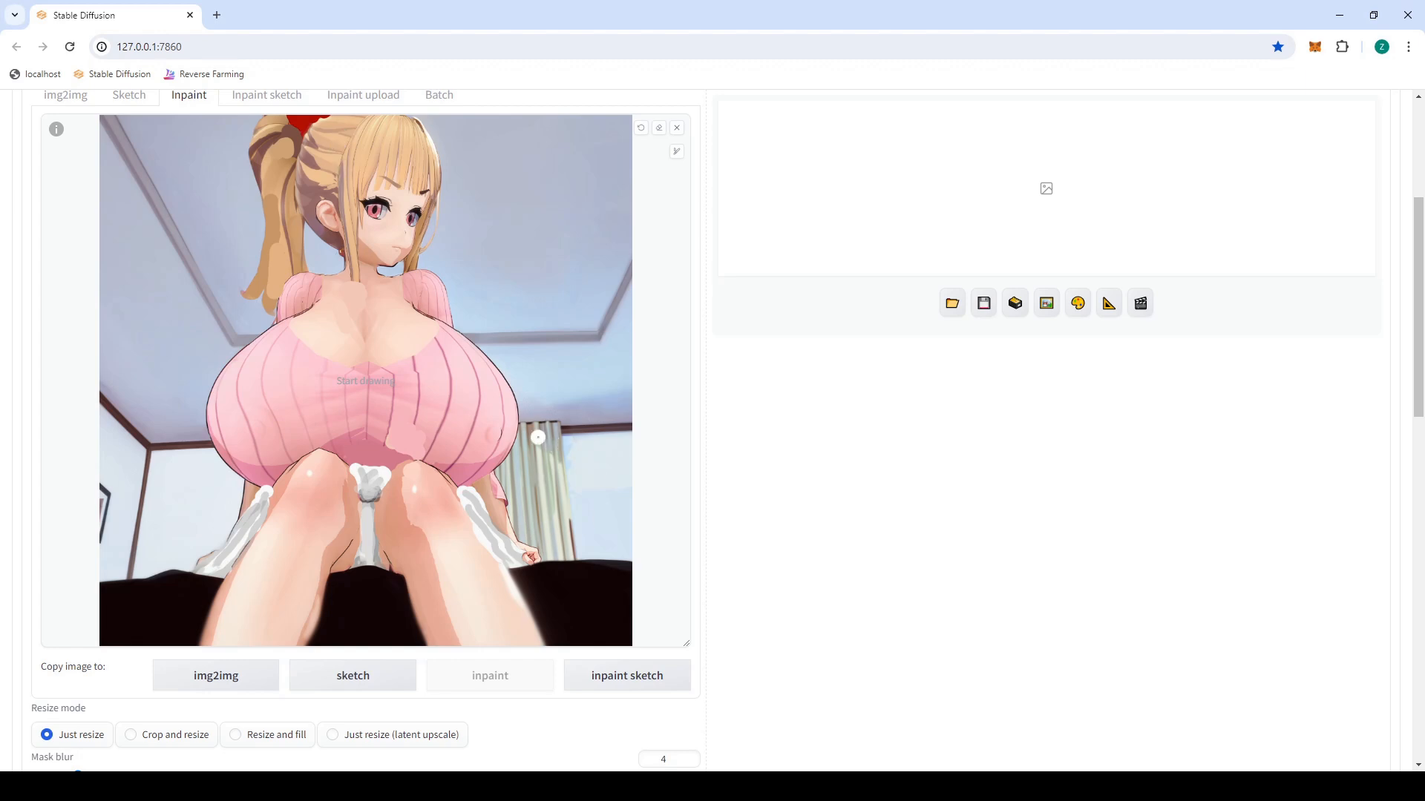
- Test and erase a curtain mask, remove the image, and paste in the darker-curtain version
mouse_move(555, 419)
mouse_down()
mouse_move(570, 565)
mouse_move(522, 539)
mouse_move(493, 482)
mouse_move(517, 431)
mouse_move(550, 427)
mouse_up()
click(659, 130)
click(677, 129)
key(ctrl+v)
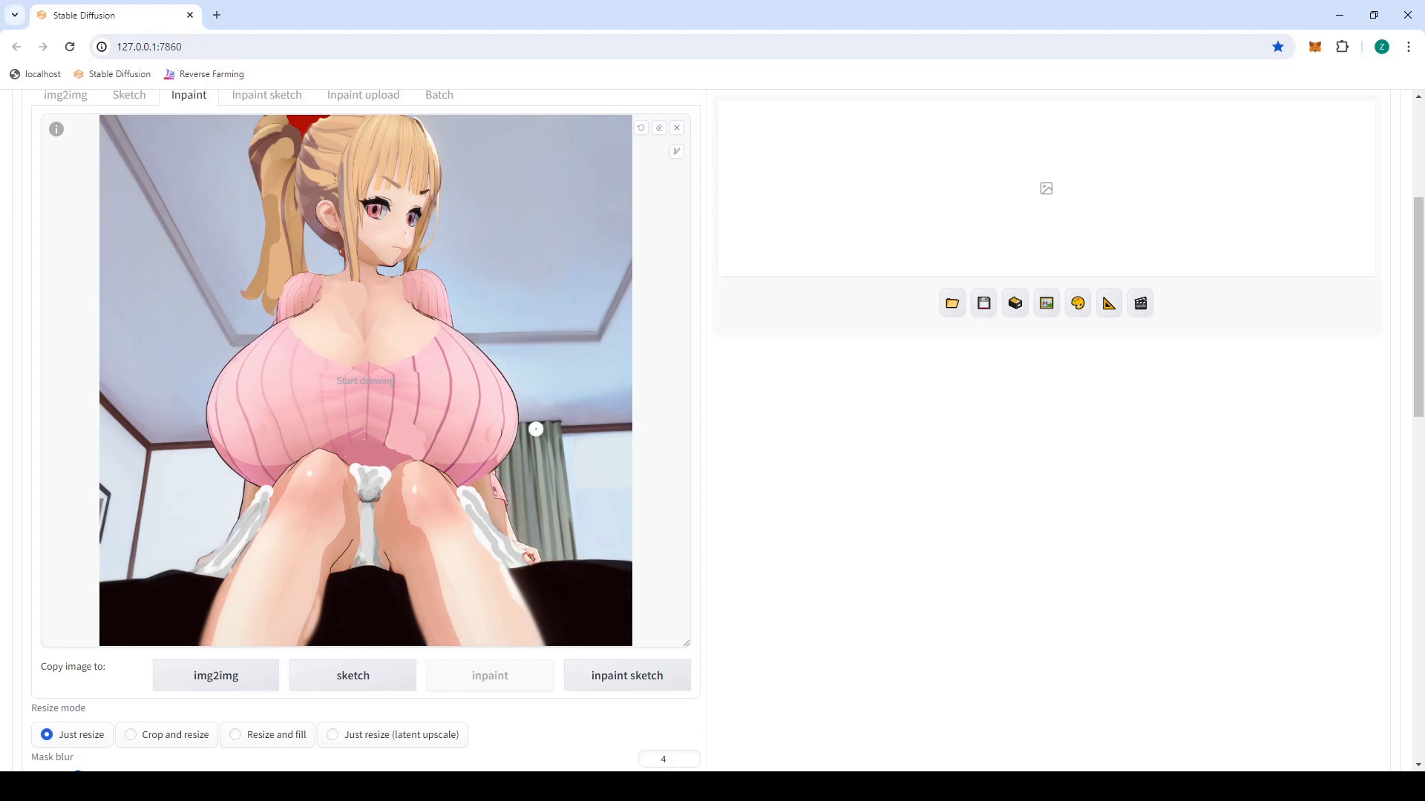
click(677, 130)
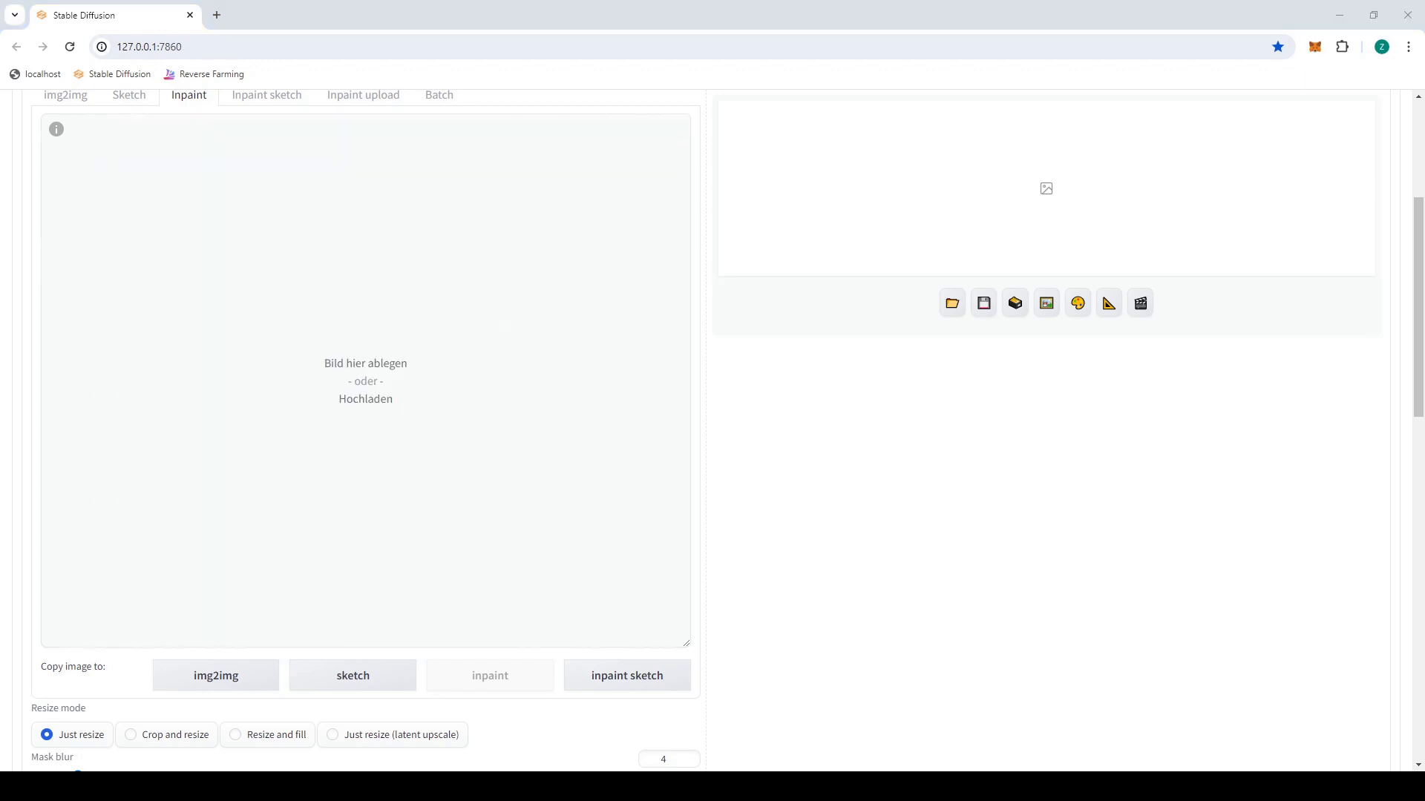
double_click(148, 127)
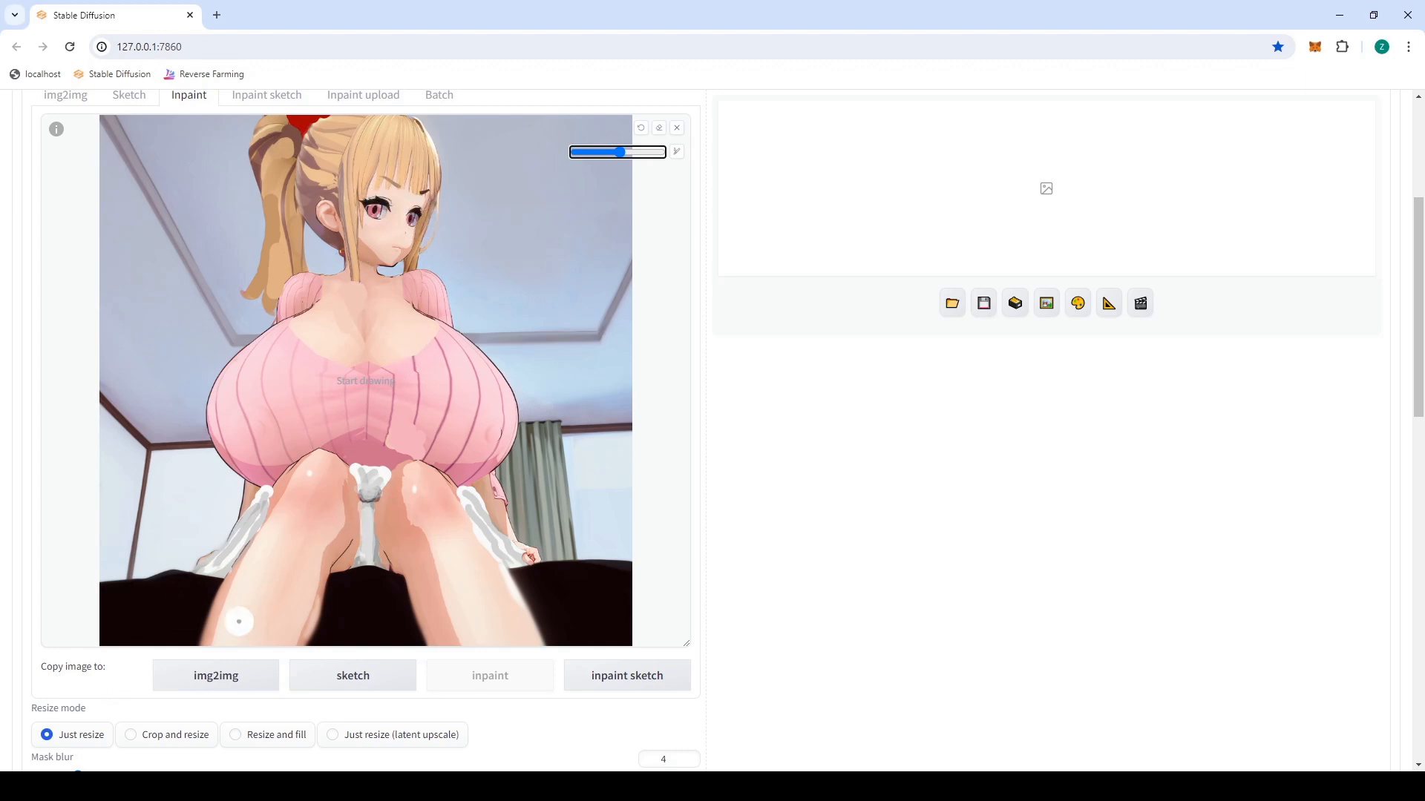
- Mask the girl's left thigh and generate a new inpainted version of the skirt area
mouse_move(205, 632)
mouse_down()
mouse_move(312, 460)
mouse_move(354, 484)
mouse_move(428, 468)
mouse_move(533, 559)
mouse_move(500, 567)
mouse_move(541, 644)
mouse_move(431, 650)
mouse_move(402, 564)
mouse_move(345, 553)
mouse_move(323, 560)
mouse_move(397, 568)
mouse_move(322, 574)
mouse_move(288, 649)
mouse_move(305, 617)
mouse_move(311, 649)
mouse_move(285, 510)
mouse_up()
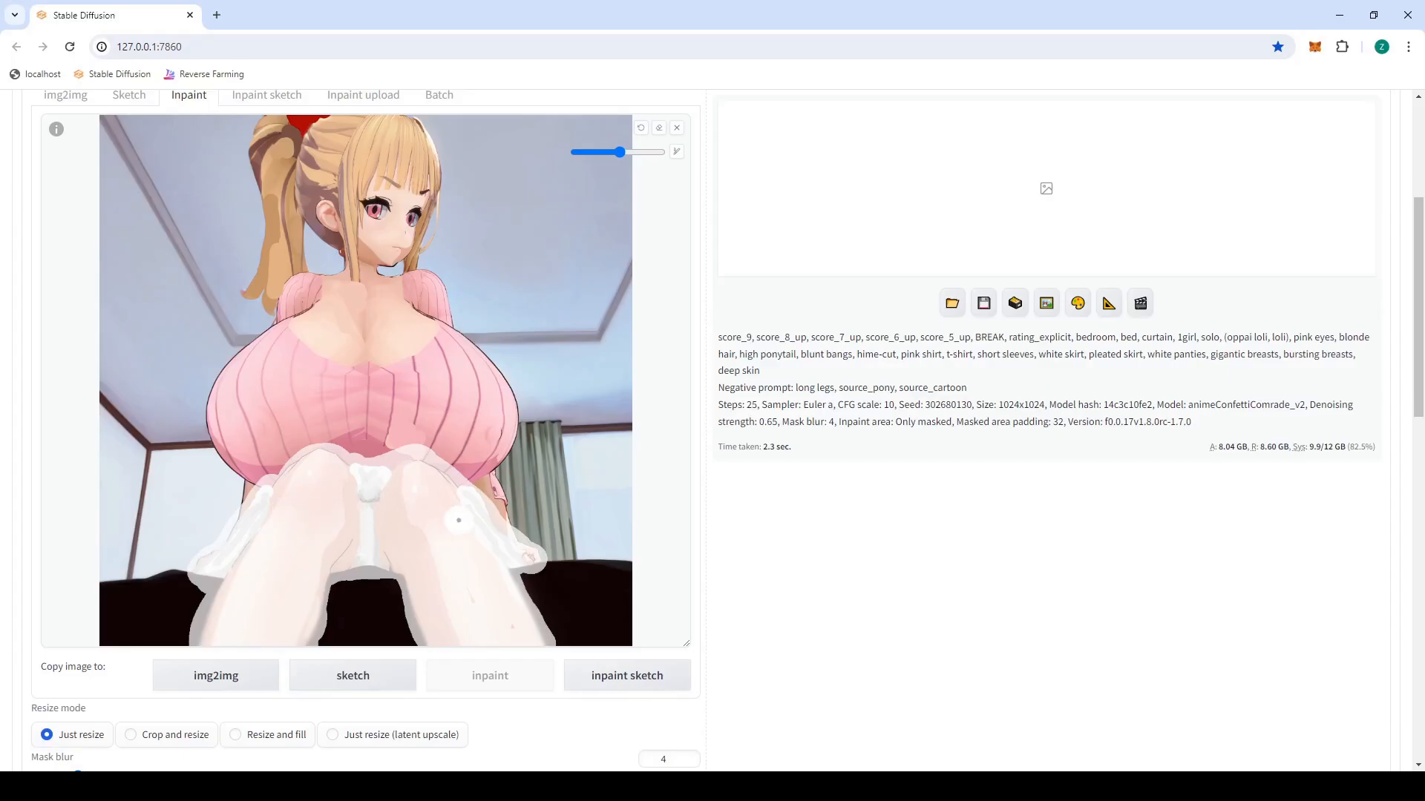
scroll(531, 367, up, 2)
scroll(527, 378, up, 2)
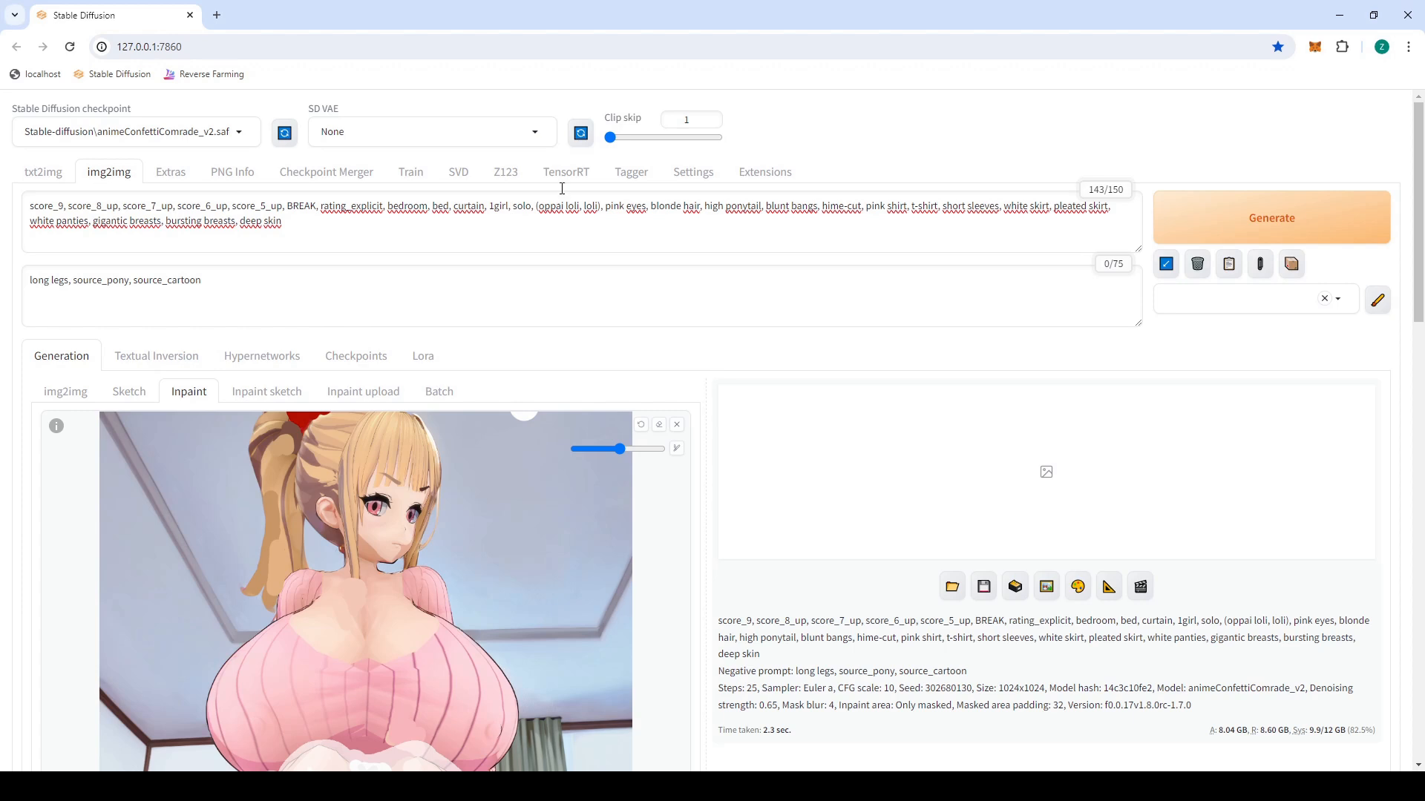
scroll(397, 406, down, 5)
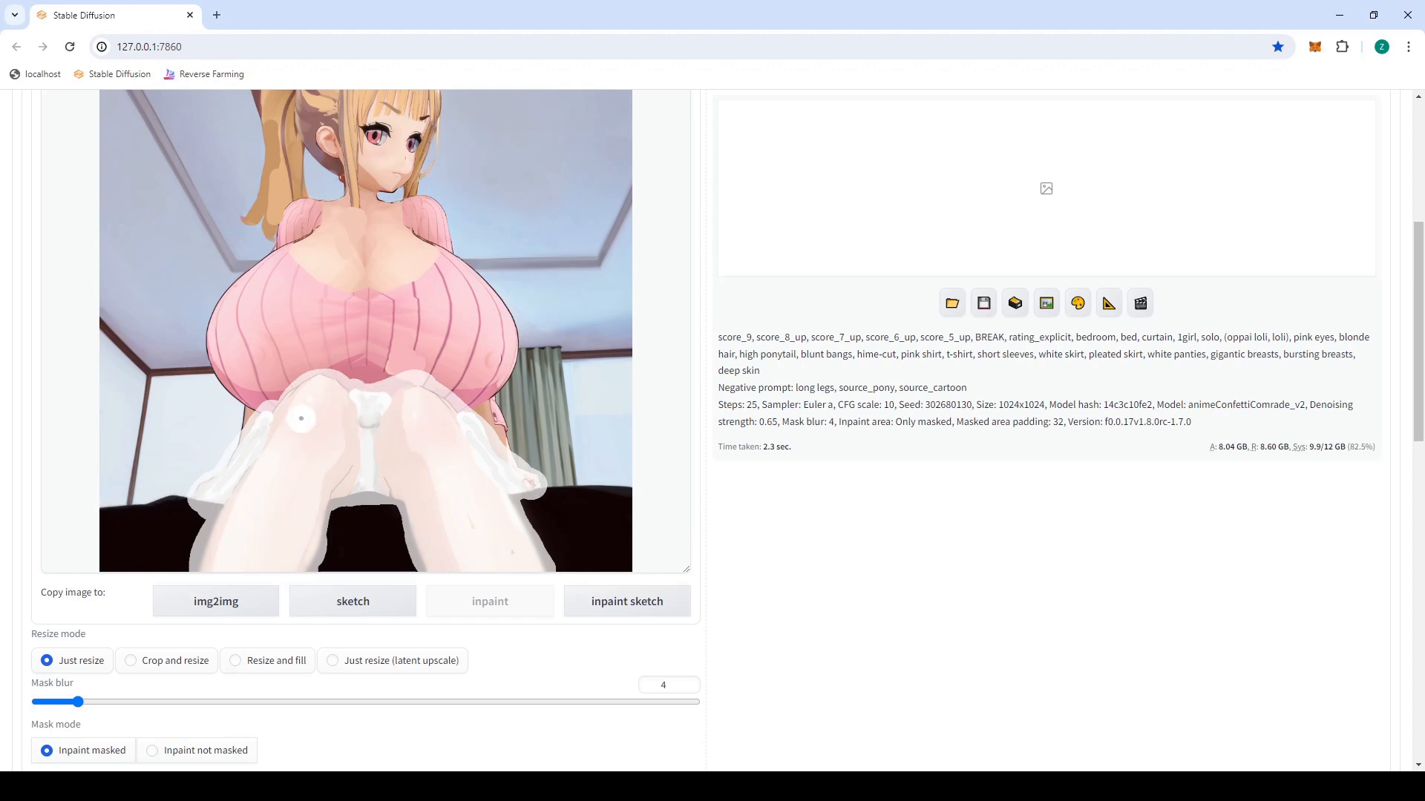
scroll(519, 504, down, 5)
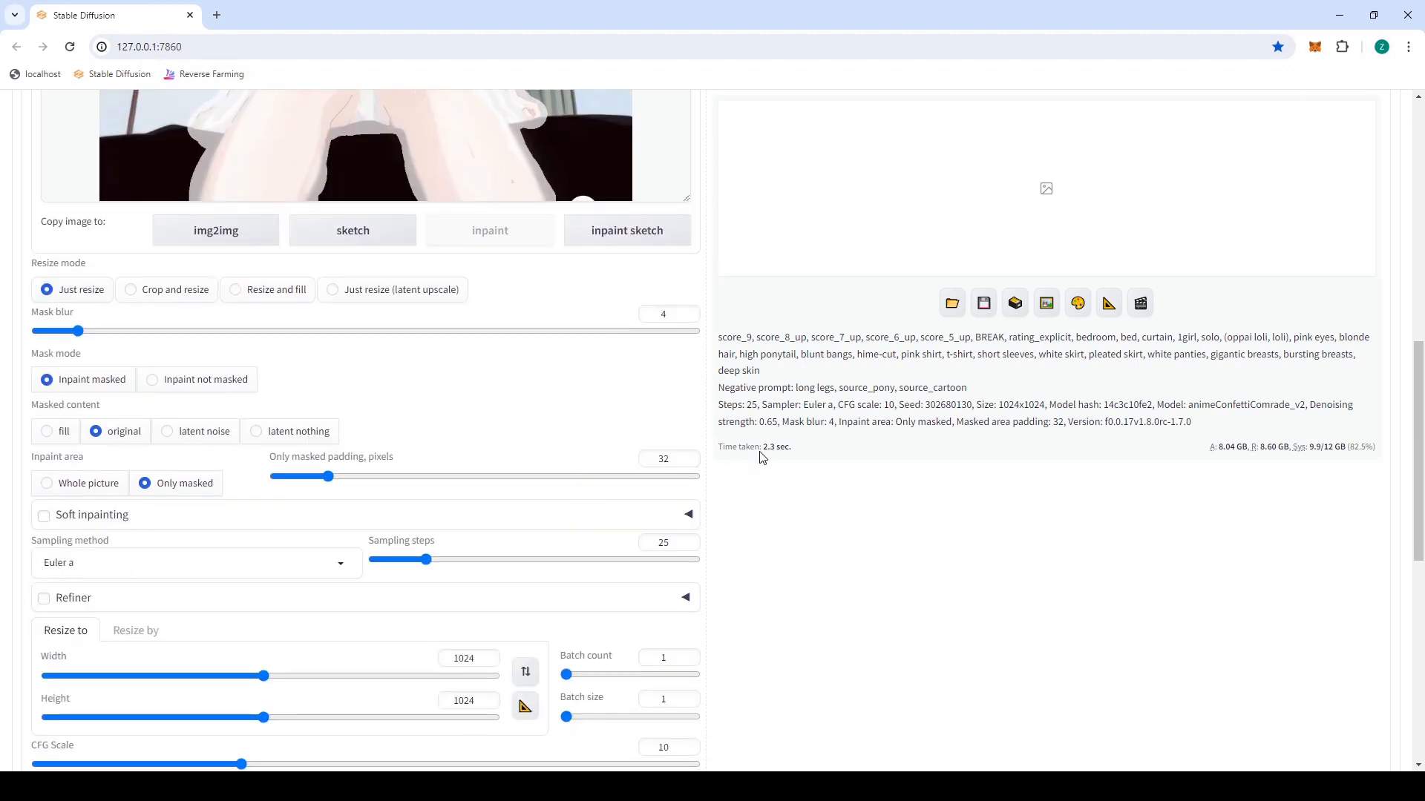
scroll(817, 430, up, 10)
click(1253, 215)
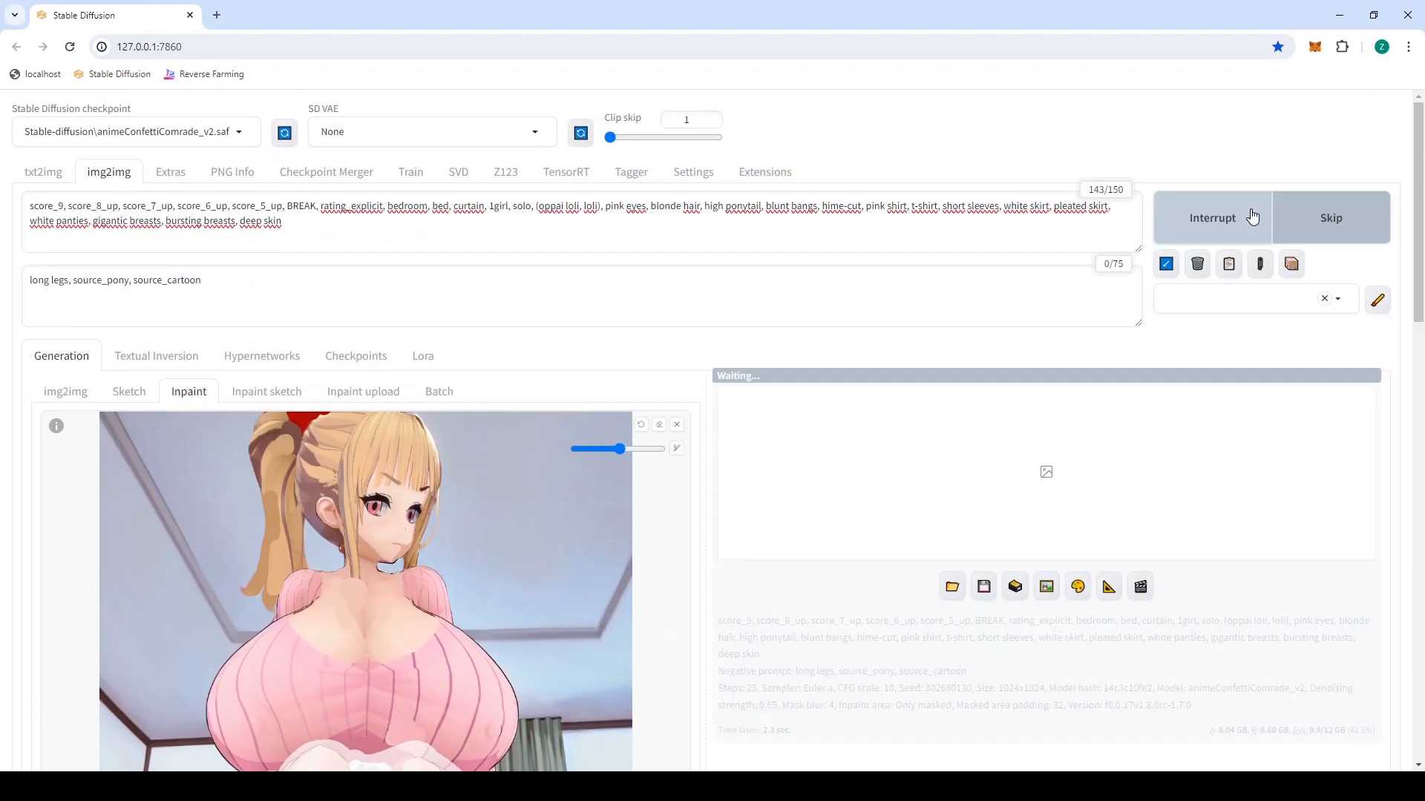
scroll(419, 218, down, 4)
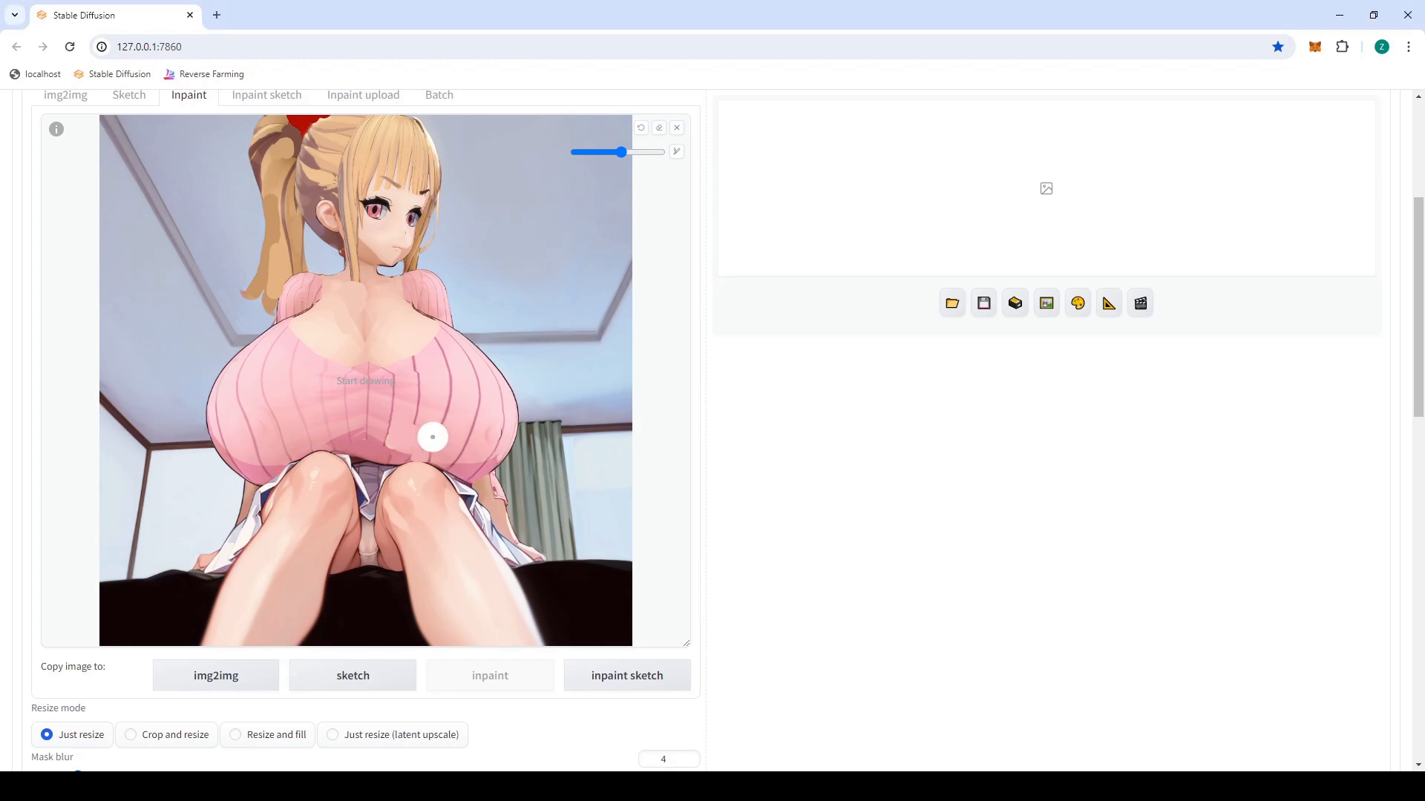
- Paint the inpaint mask over the skirt frills beside the left and right knees
mouse_move(188, 569)
mouse_down()
mouse_move(246, 514)
mouse_move(252, 483)
mouse_up()
mouse_move(481, 483)
mouse_down()
mouse_move(492, 476)
mouse_move(486, 493)
mouse_move(530, 560)
mouse_move(505, 549)
mouse_move(456, 476)
mouse_up()
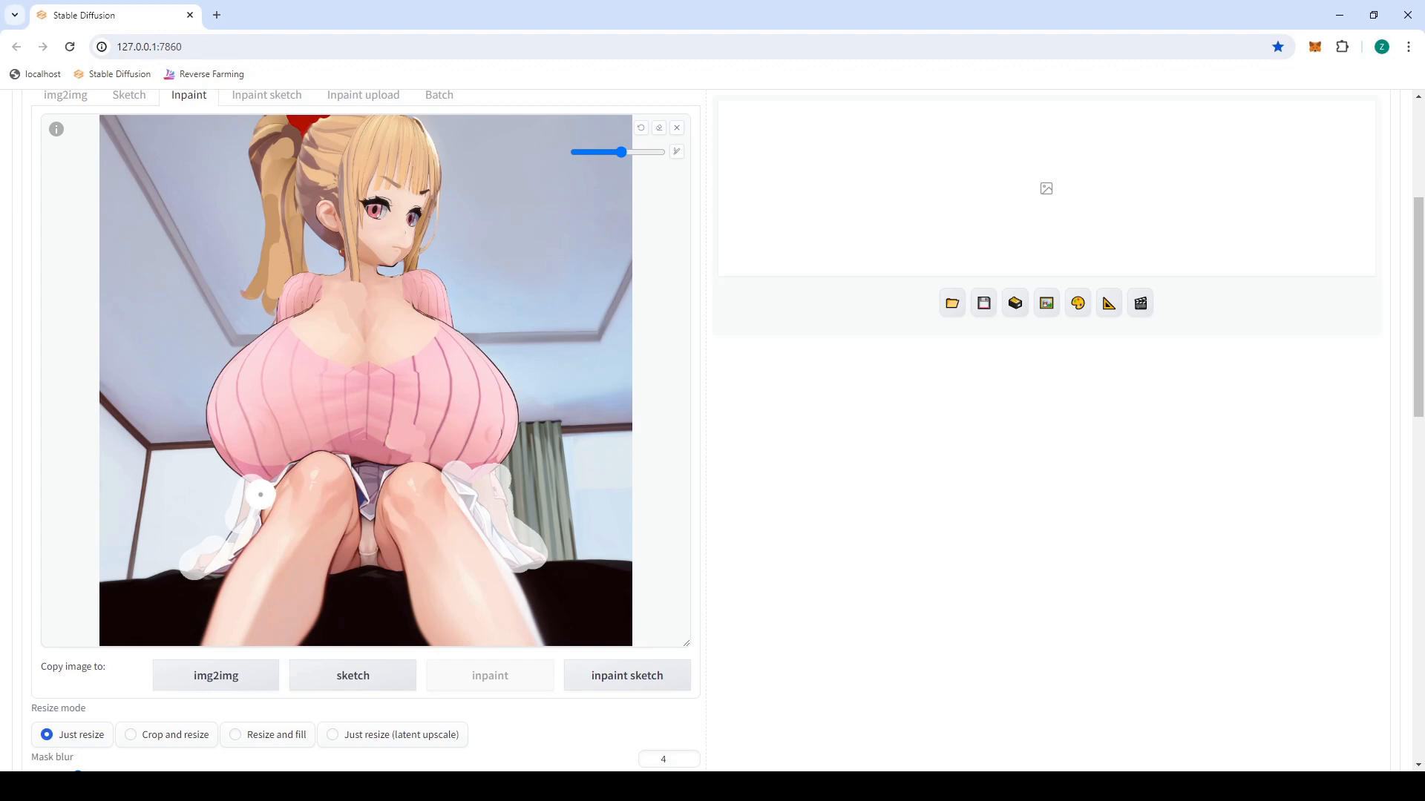
mouse_move(265, 490)
mouse_down()
mouse_move(225, 559)
mouse_move(192, 569)
mouse_move(223, 534)
mouse_up()
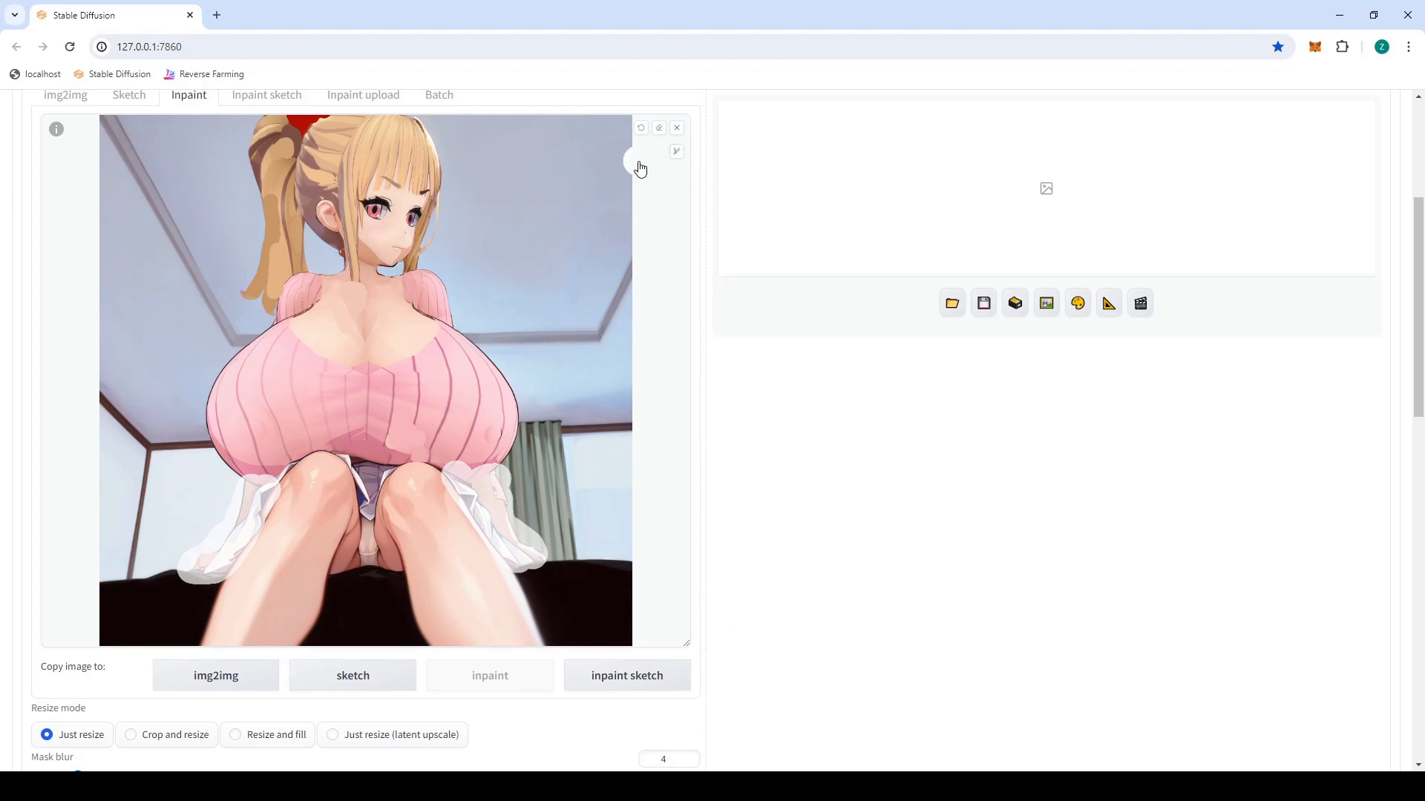
scroll(590, 575, down, 1)
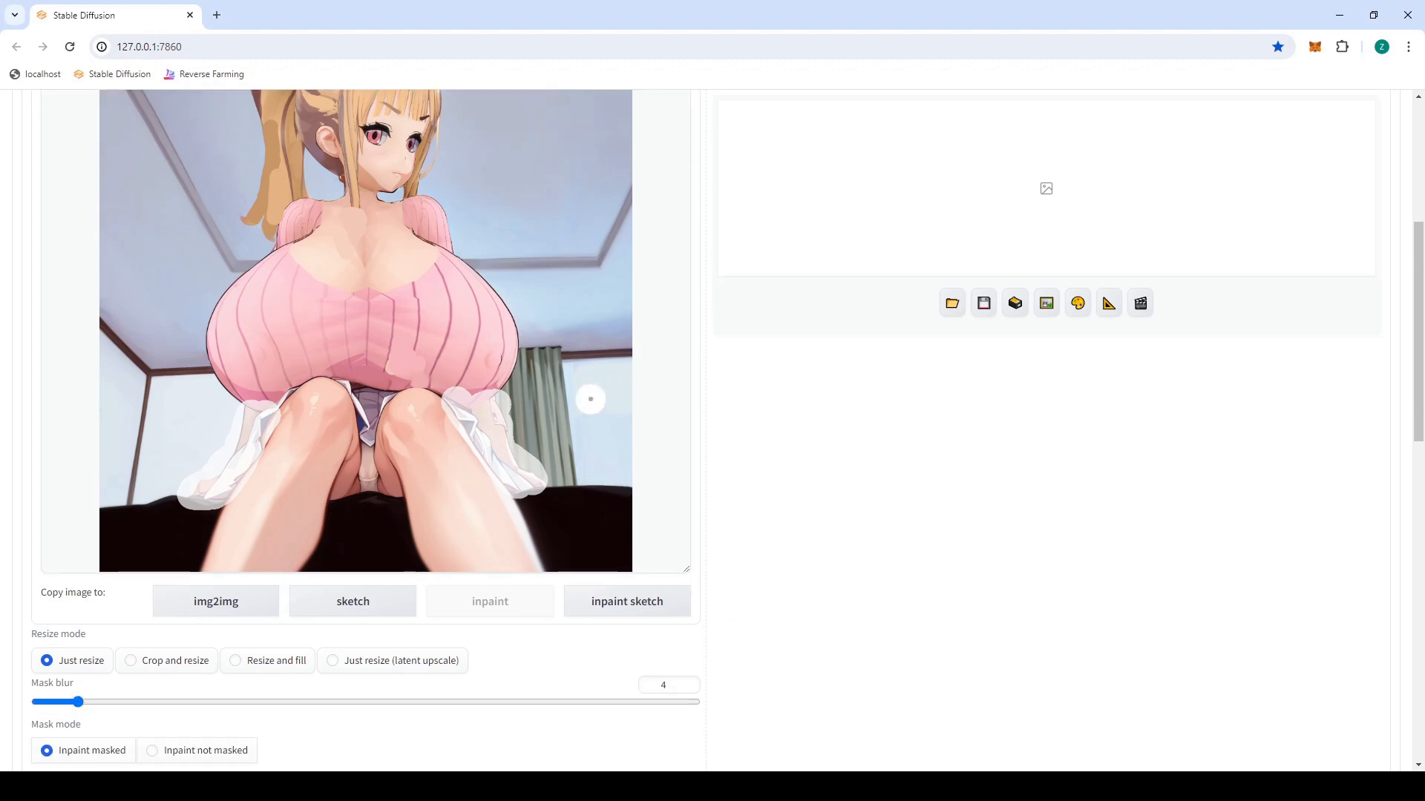
scroll(656, 488, down, 7)
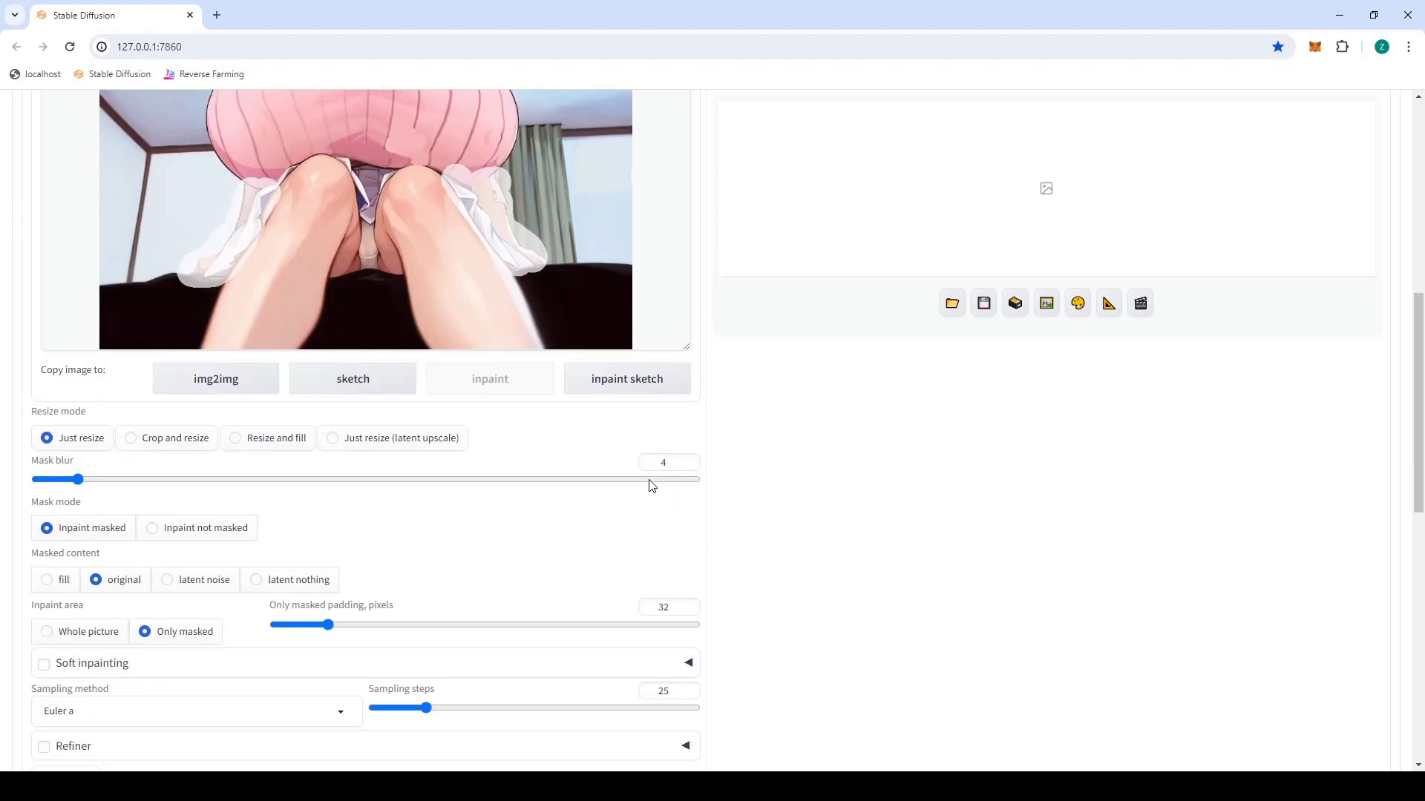
scroll(740, 518, up, 9)
scroll(740, 518, down, 1)
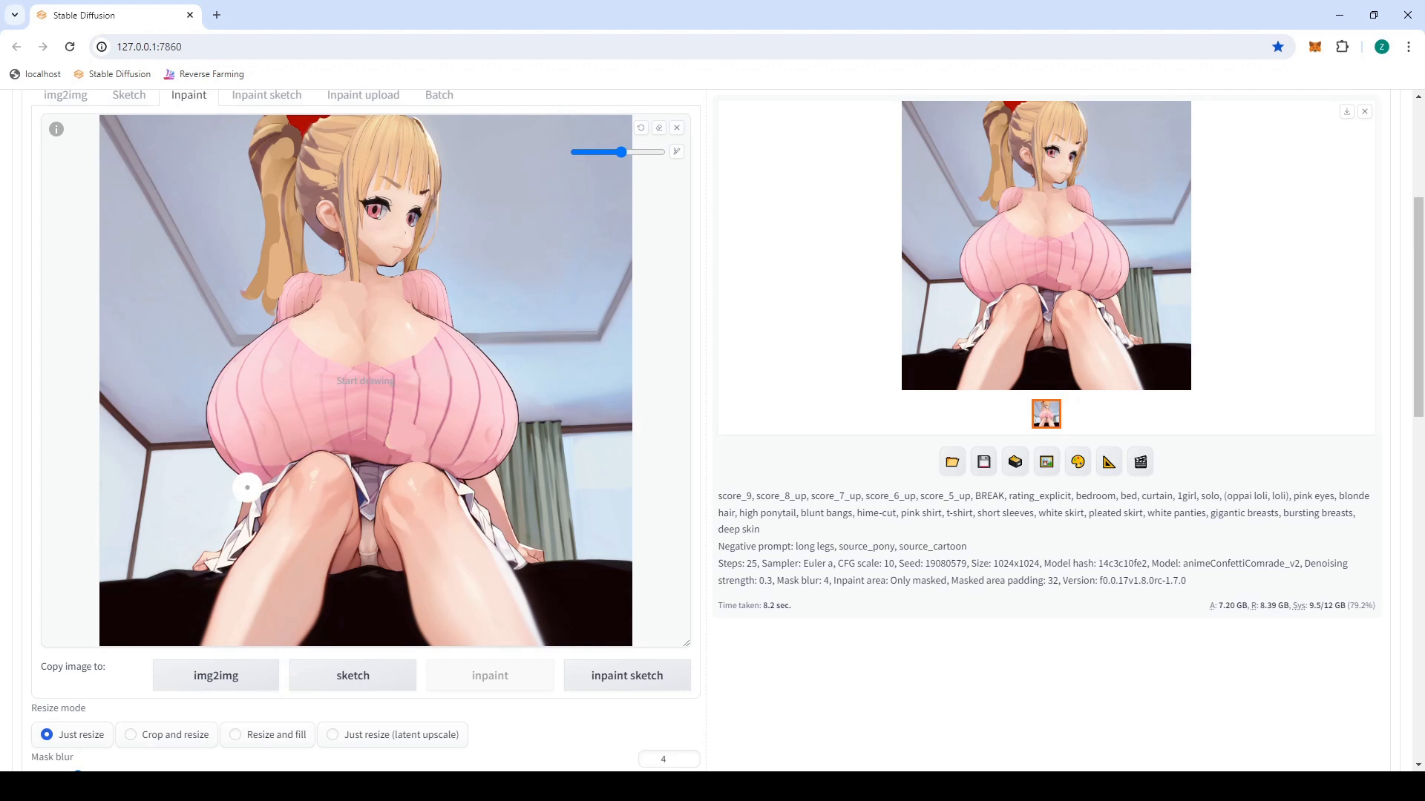
- Mask the area beside the left knee for repainting
mouse_move(249, 462)
mouse_down()
mouse_move(267, 477)
mouse_move(216, 443)
mouse_up()
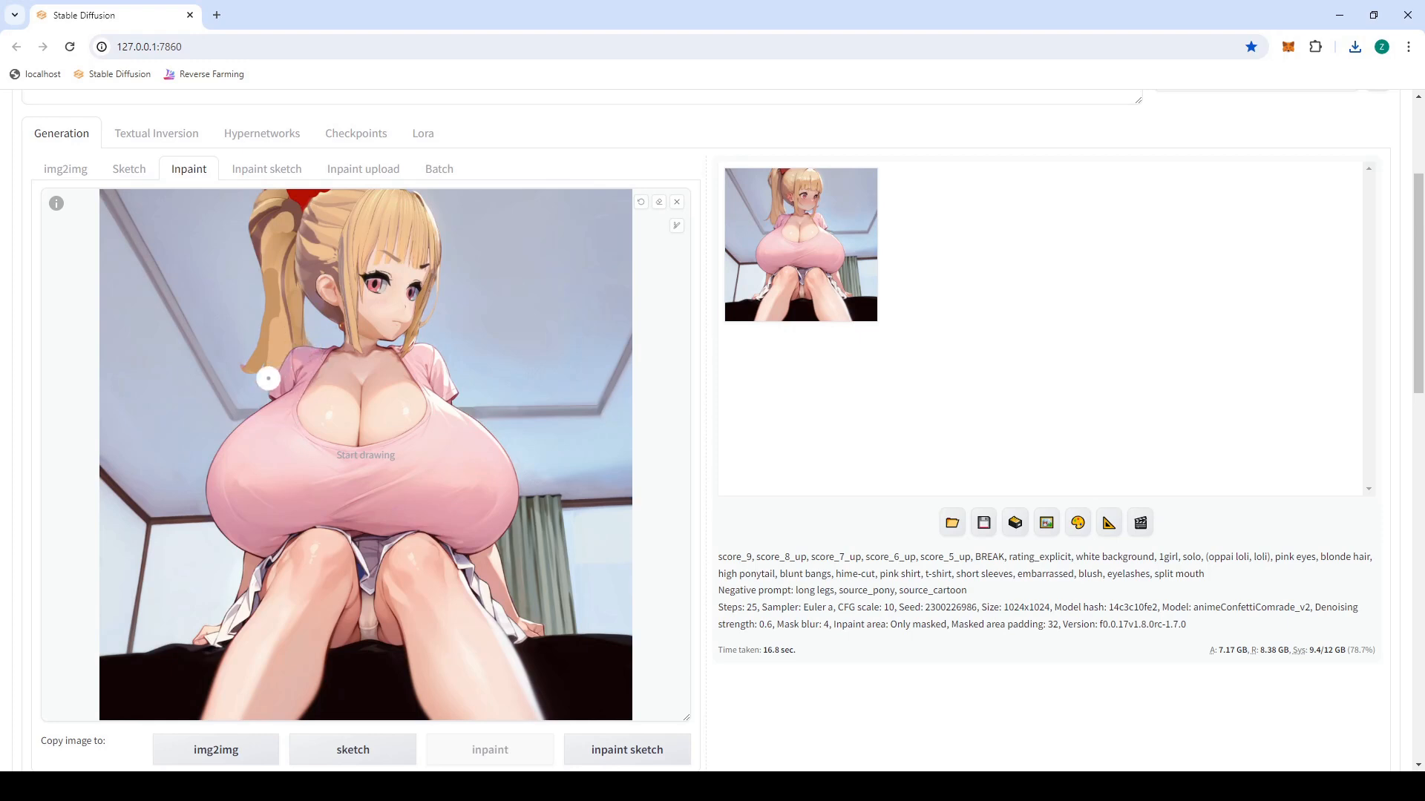
- Mask the girl's head and ponytail, then select the expression tags at the prompt's end
mouse_move(269, 378)
mouse_down()
mouse_move(244, 368)
mouse_move(264, 325)
mouse_move(256, 205)
mouse_move(417, 203)
mouse_move(440, 261)
mouse_move(421, 325)
mouse_move(393, 352)
mouse_move(343, 343)
mouse_move(304, 300)
mouse_move(306, 337)
mouse_move(271, 371)
mouse_move(285, 319)
mouse_move(268, 215)
mouse_move(375, 212)
mouse_move(415, 239)
mouse_move(392, 326)
mouse_move(338, 319)
mouse_move(293, 271)
mouse_move(300, 230)
mouse_move(400, 243)
mouse_move(397, 211)
mouse_move(383, 308)
mouse_move(351, 261)
mouse_move(368, 299)
mouse_move(328, 277)
mouse_move(326, 256)
mouse_move(337, 267)
mouse_up()
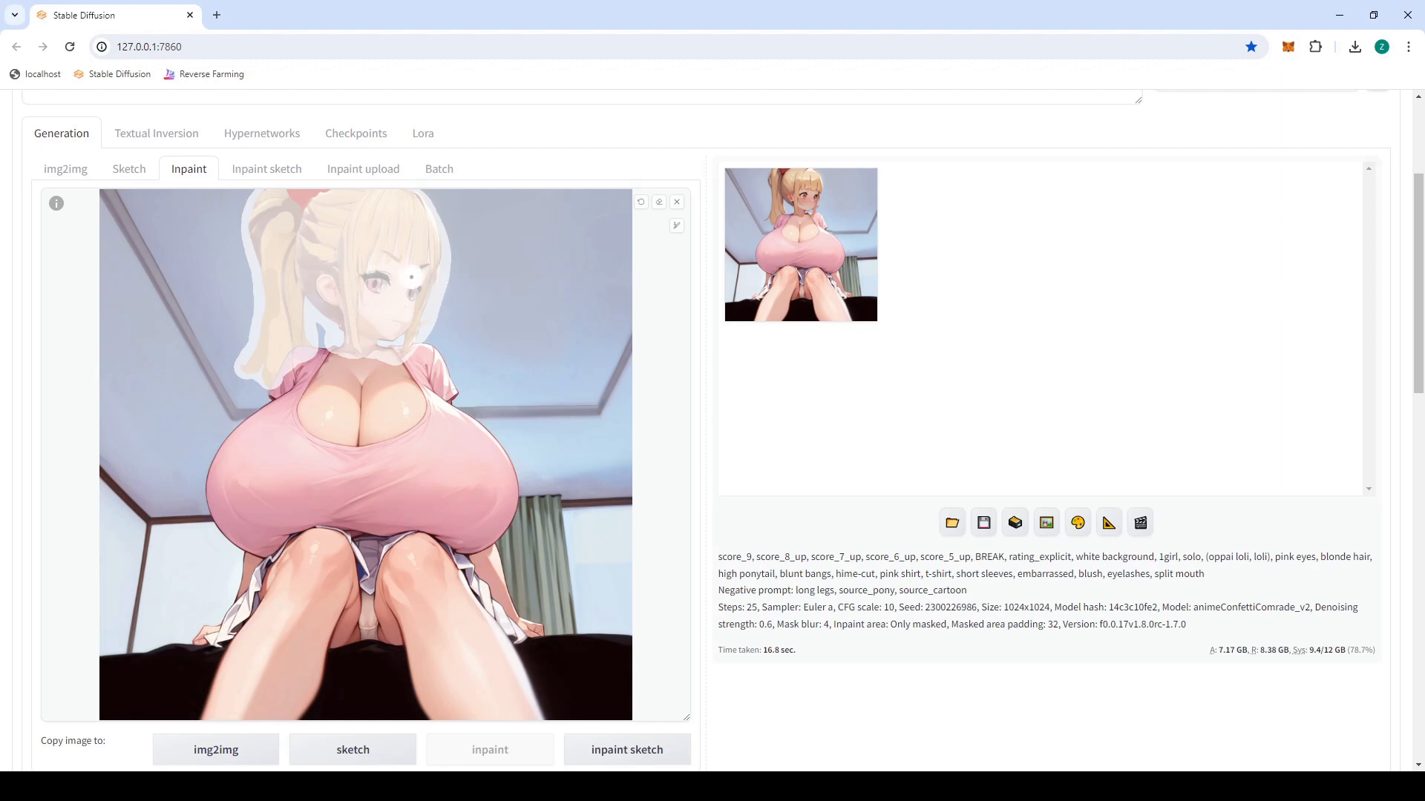
scroll(620, 386, up, 3)
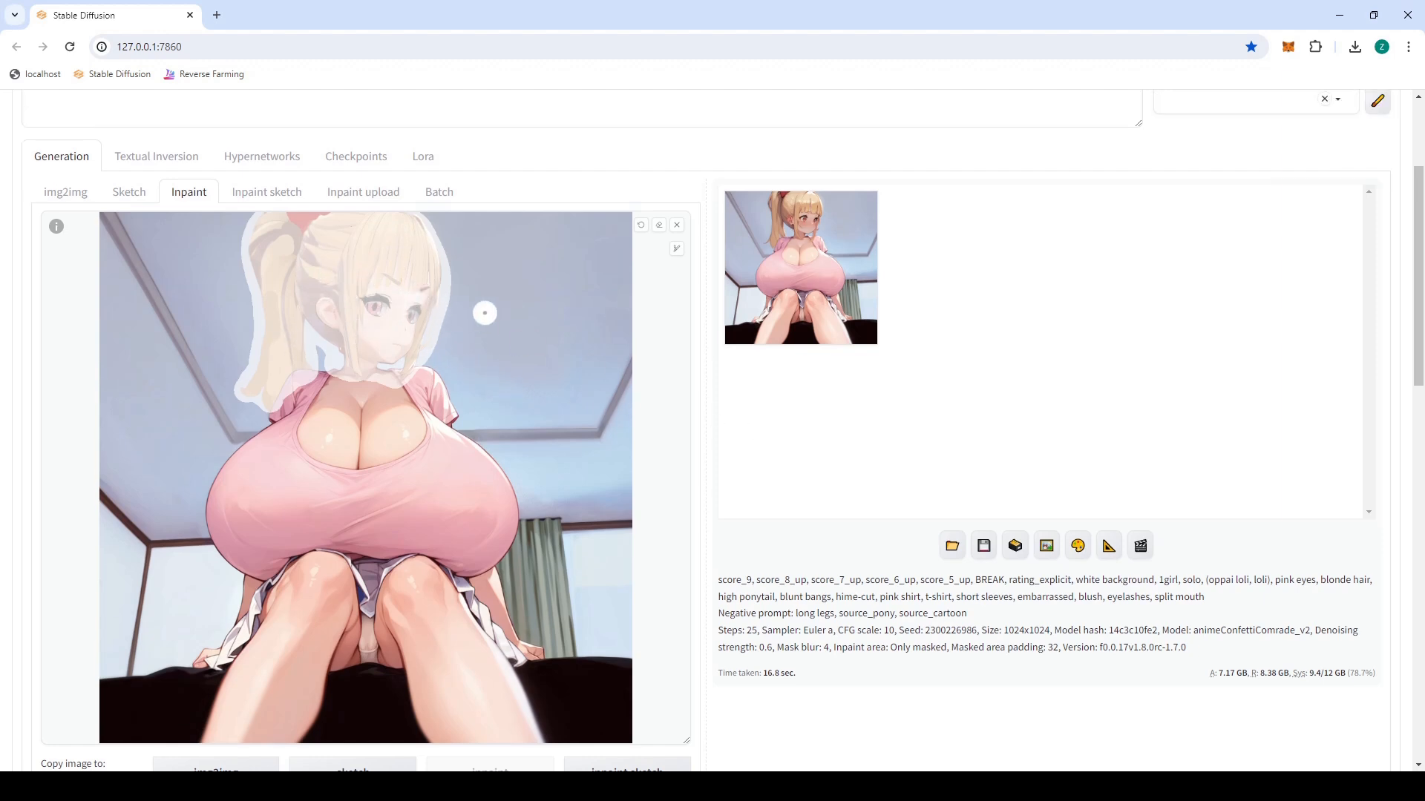
drag(1017, 222, 1003, 205)
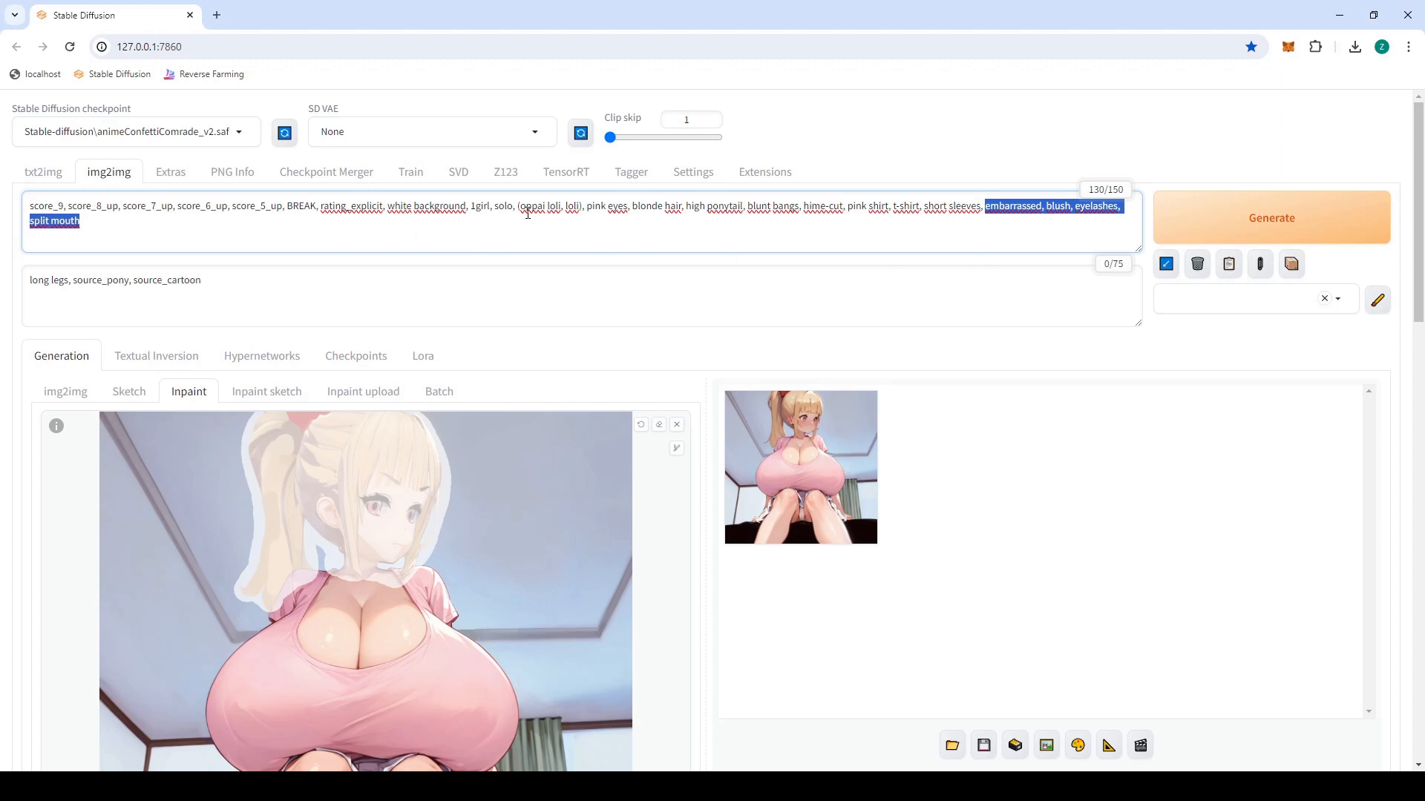
- Edit the prompt's ending tags to use parted lips and regenerate the masked head
click(448, 228)
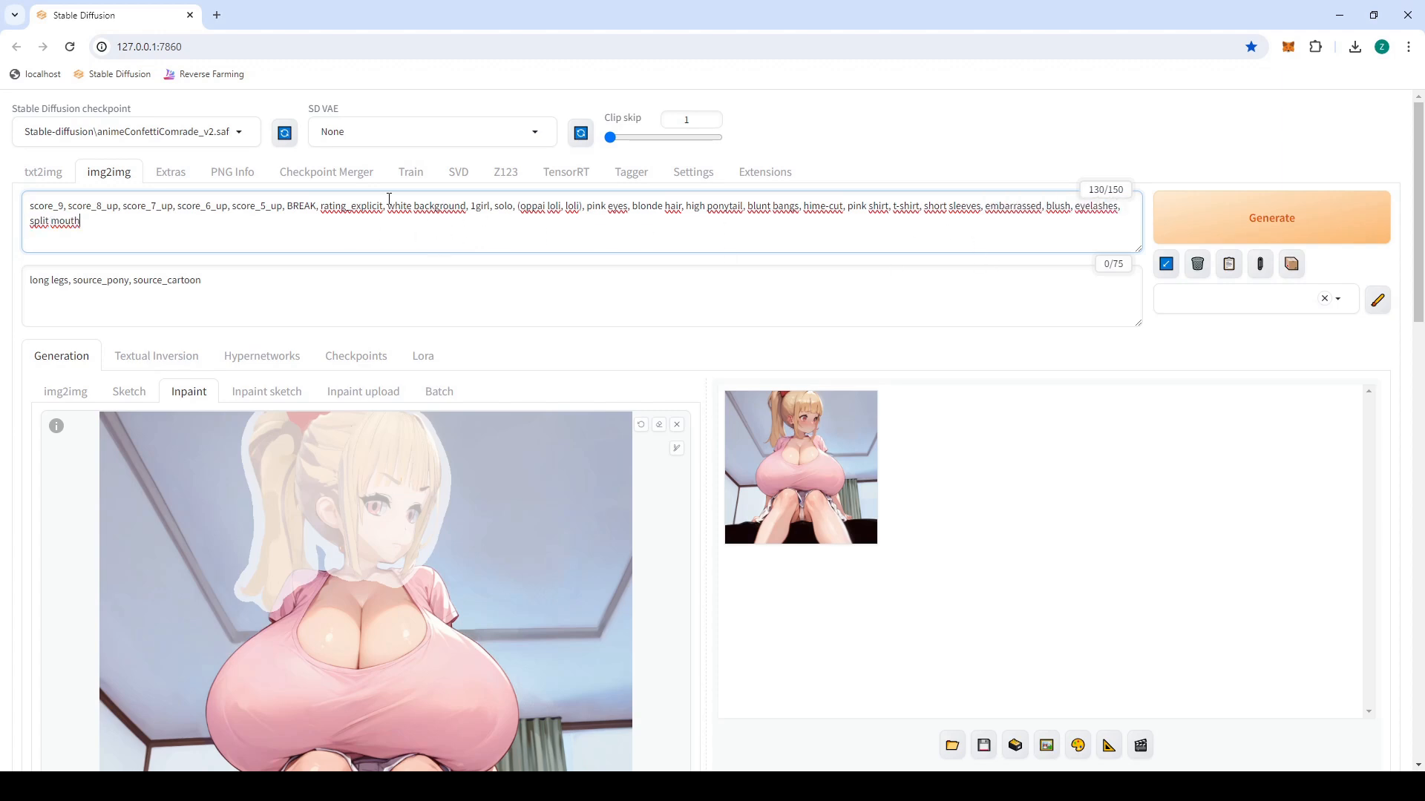
drag(388, 203, 468, 212)
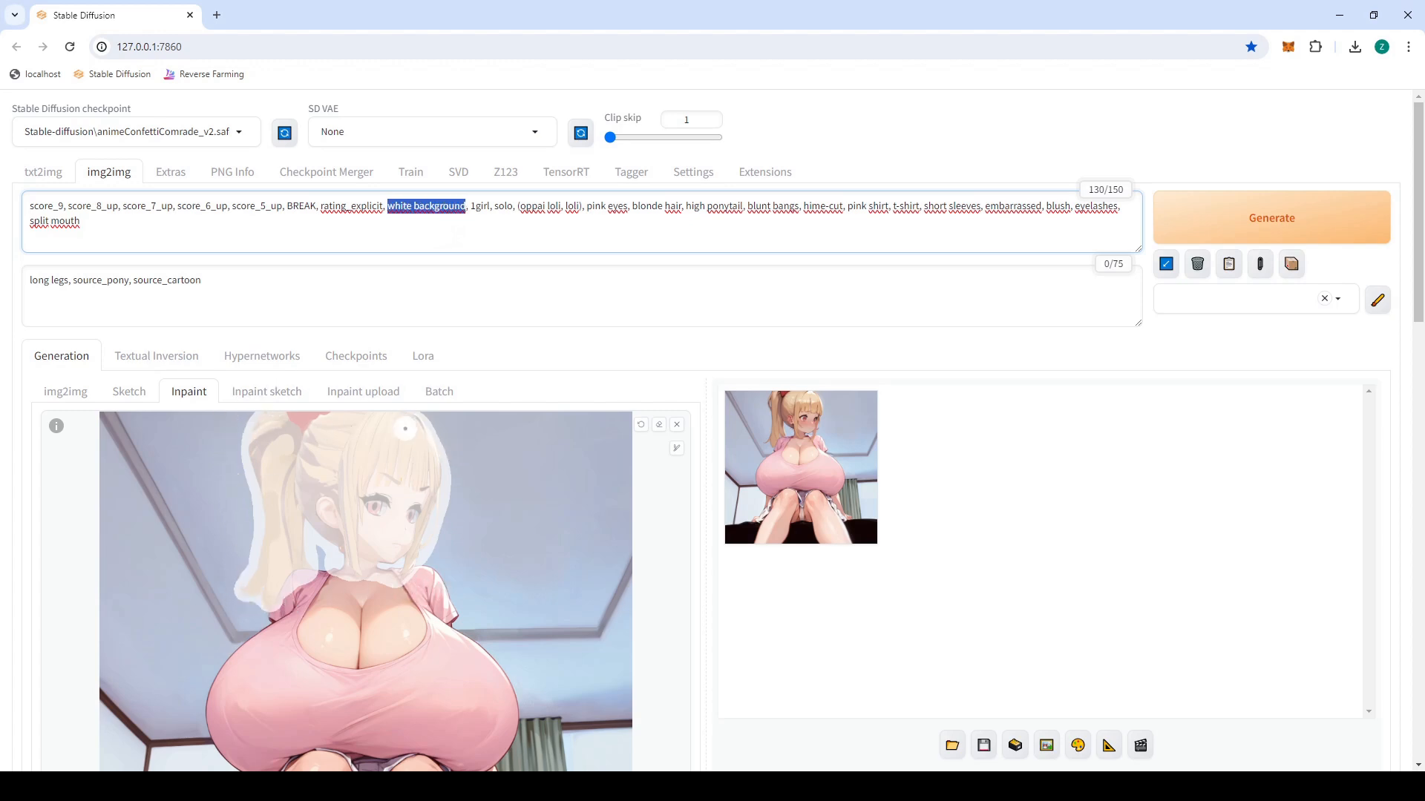
click(495, 209)
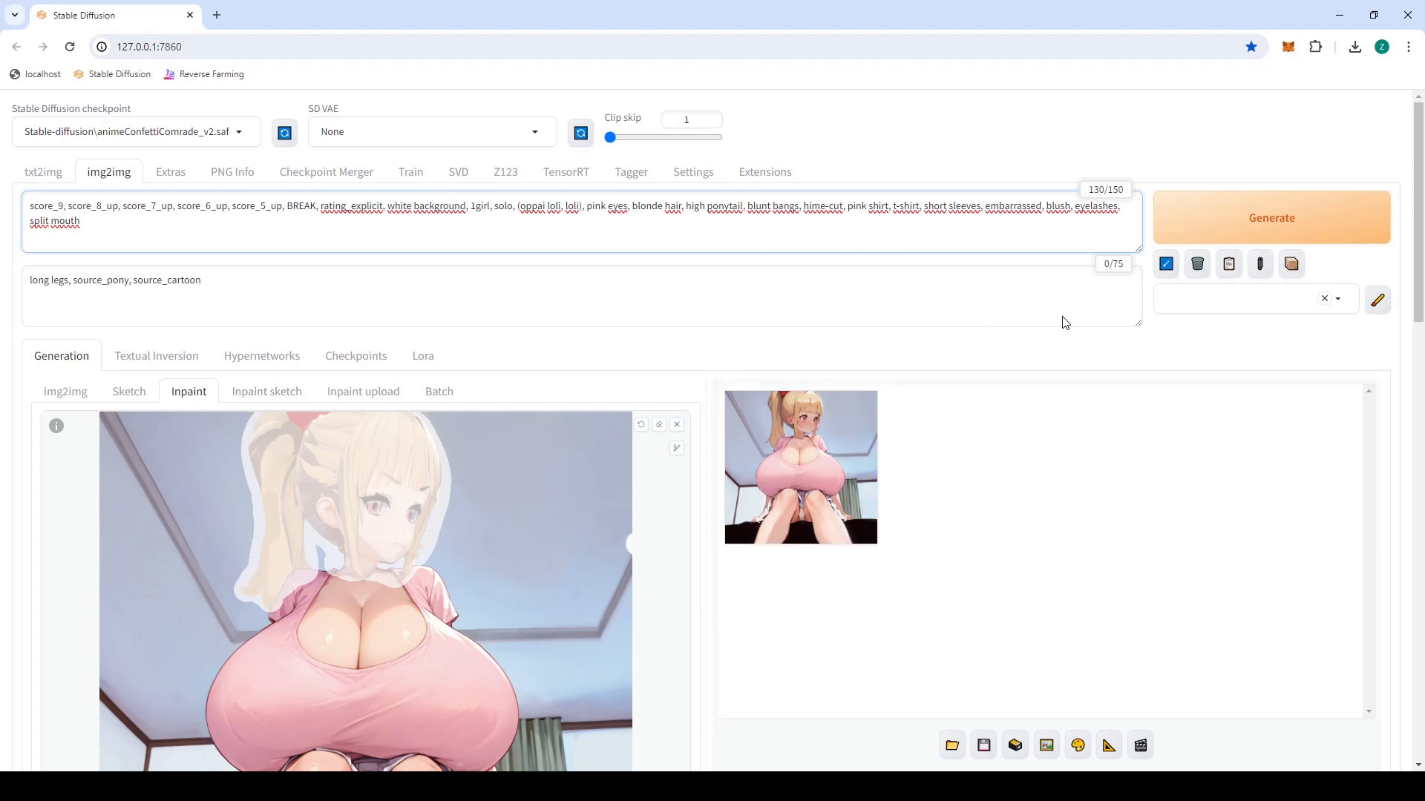
click(1211, 214)
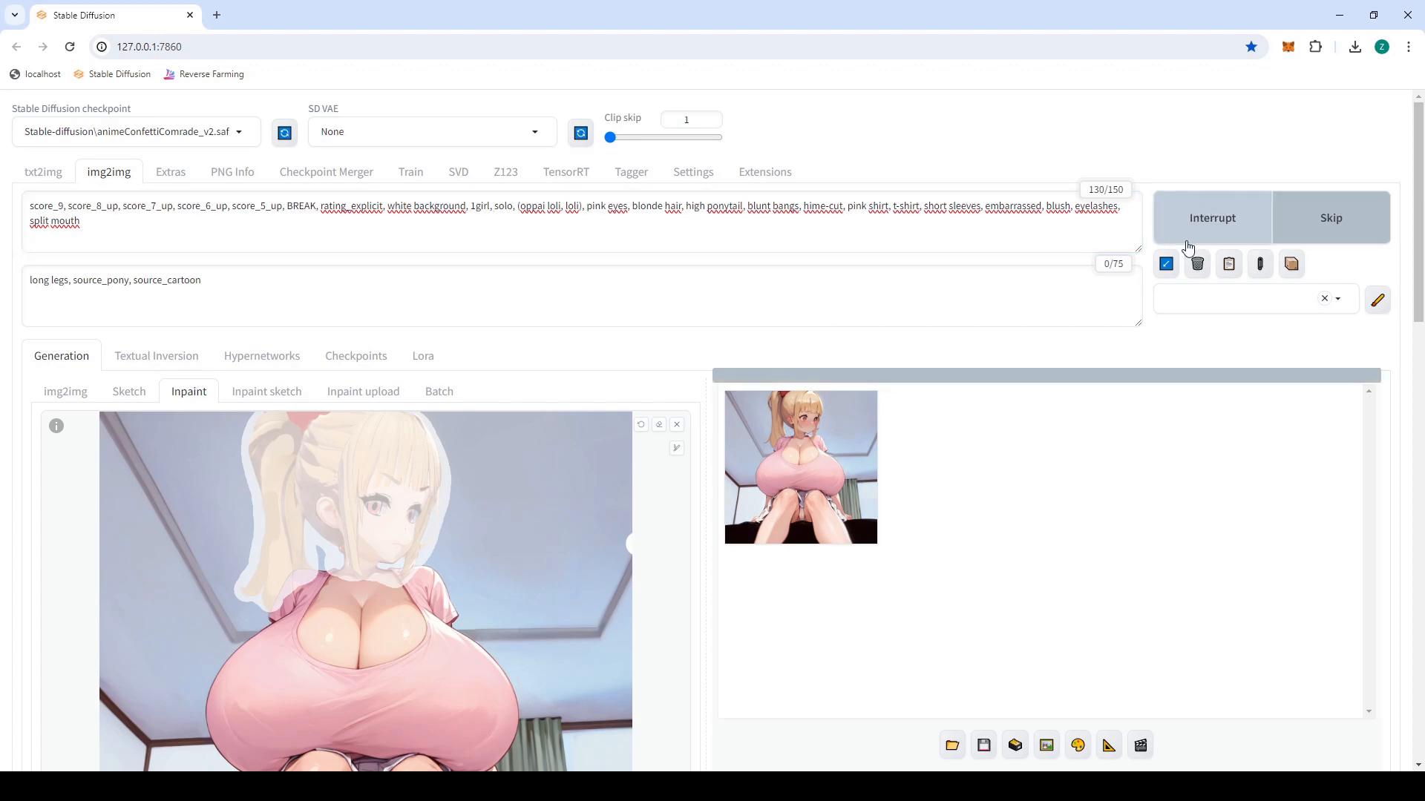
scroll(560, 330, down, 1)
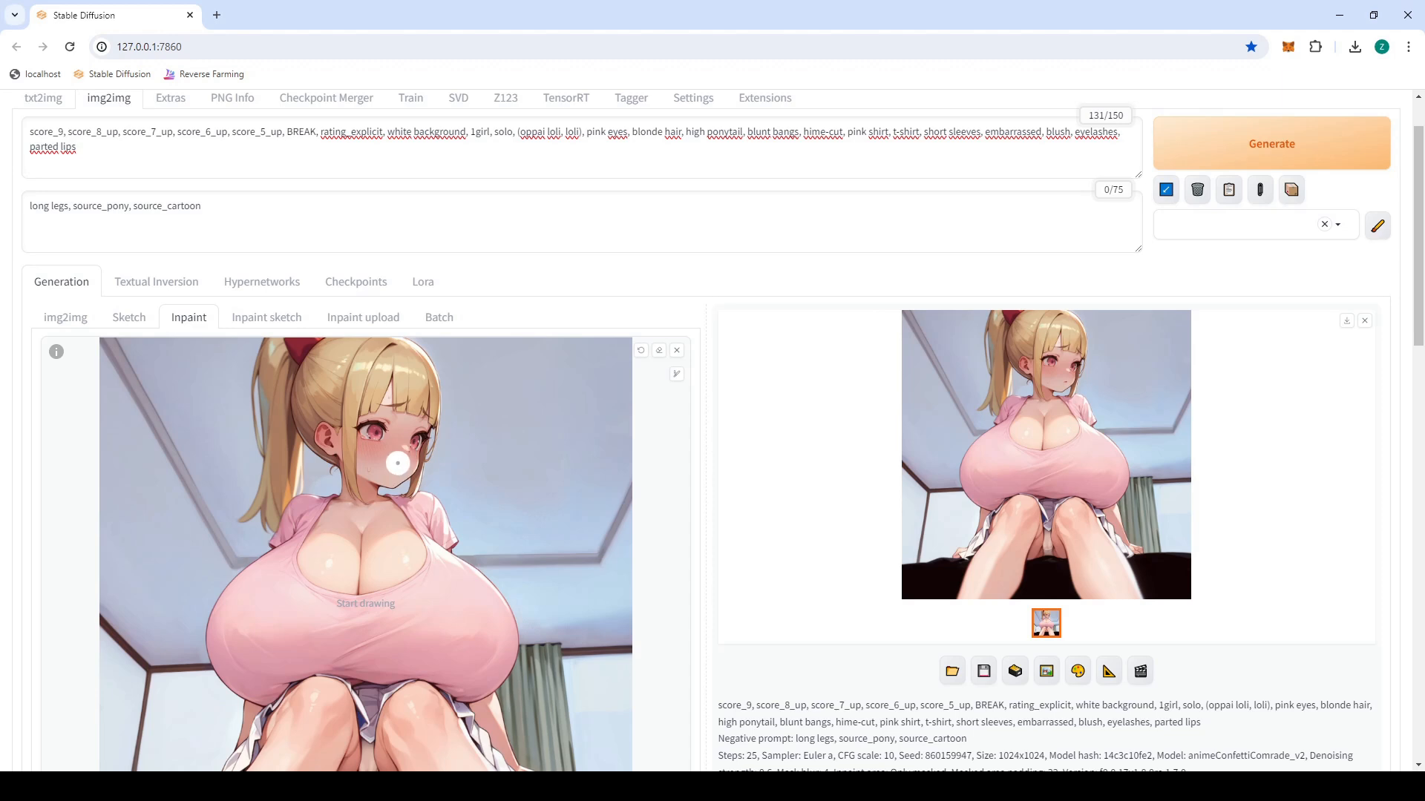
- Paint a mask from the cheek up over the eye of the new face
mouse_move(394, 462)
mouse_down()
mouse_move(422, 439)
mouse_move(423, 393)
mouse_move(403, 375)
mouse_move(365, 394)
mouse_move(370, 463)
mouse_move(412, 458)
mouse_move(403, 391)
mouse_move(379, 409)
mouse_move(384, 444)
mouse_move(390, 412)
mouse_move(375, 412)
mouse_up()
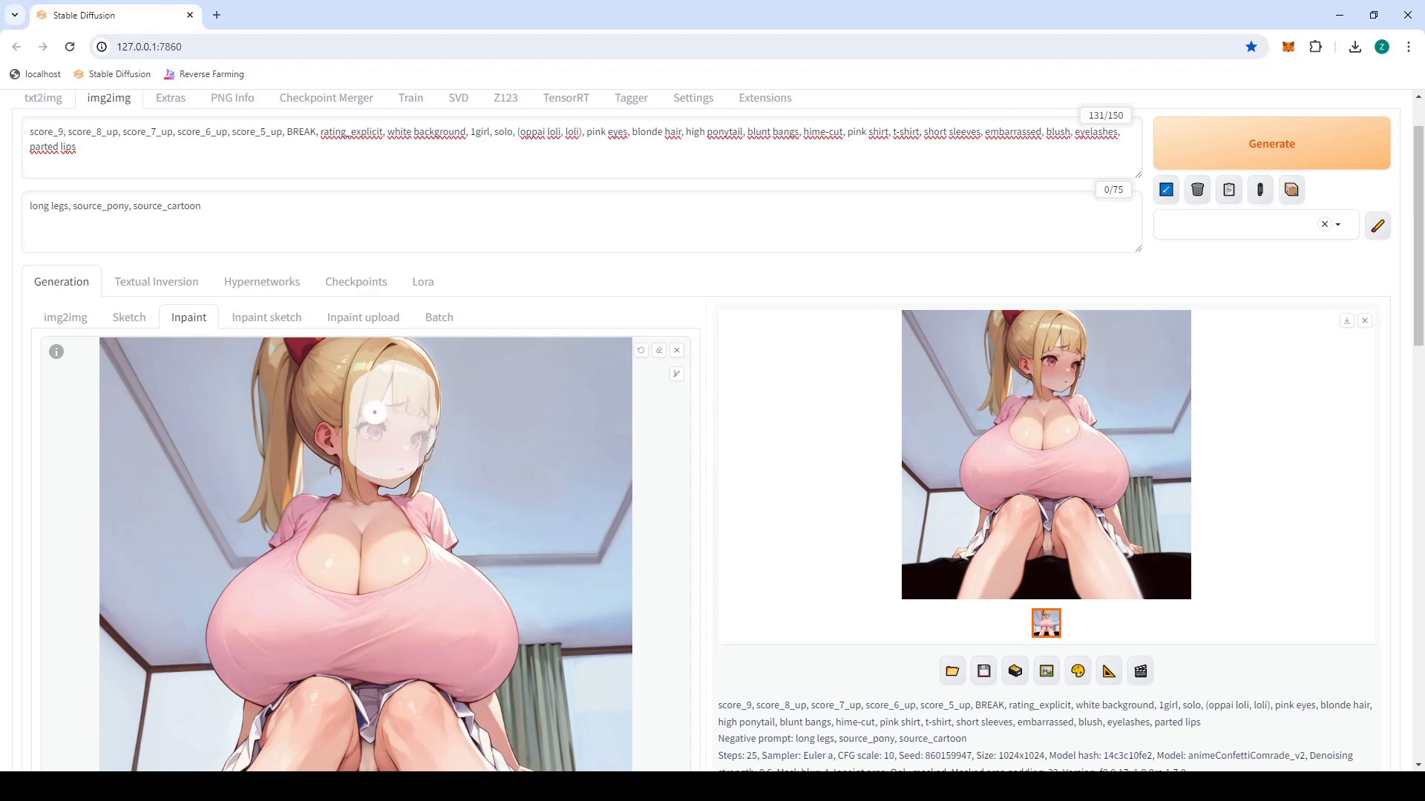